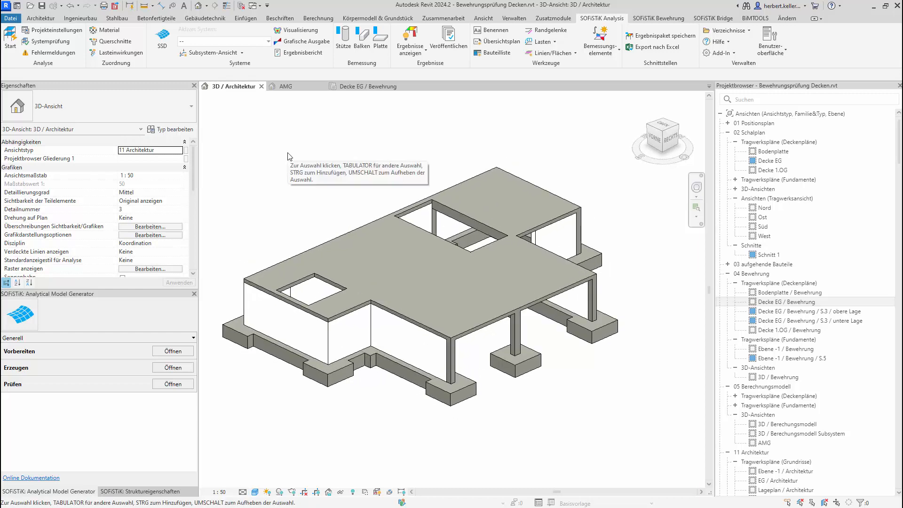
# Open the AMG analysis model view and inspect the slab system with its loads and supports from a lower angle.
pyautogui.click(306, 91)
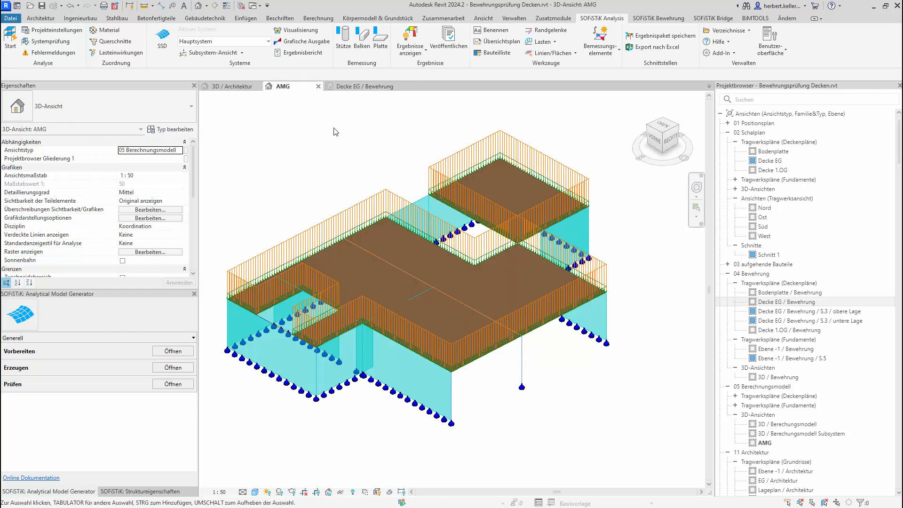
pyautogui.keyDown('shift'); pyautogui.moveTo(312, 179); pyautogui.dragTo(311, 152, button='middle'); pyautogui.keyUp('shift')
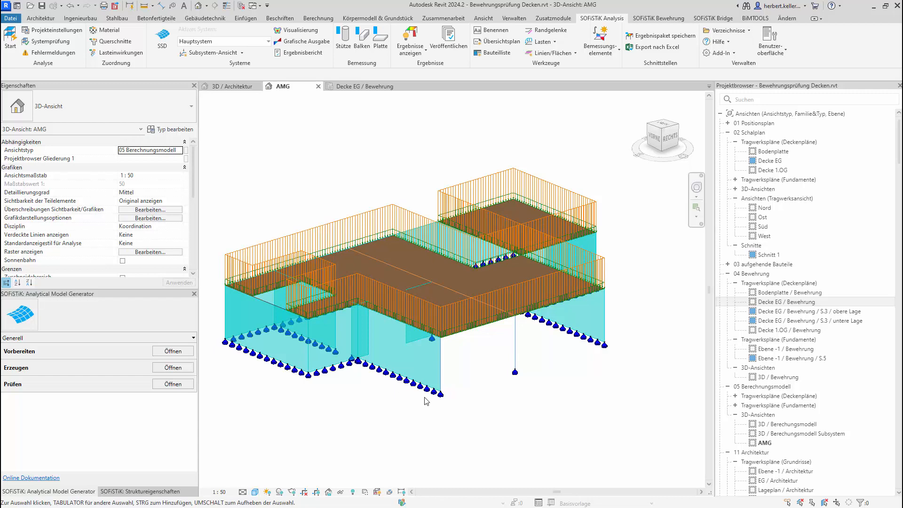
pyautogui.moveTo(509, 397)
pyautogui.keyDown('shift'); pyautogui.mouseDown(button='middle')
pyautogui.moveTo(471, 399)
pyautogui.moveTo(514, 397)
pyautogui.moveTo(504, 382)
pyautogui.mouseUp(button='middle'); pyautogui.keyUp('shift')
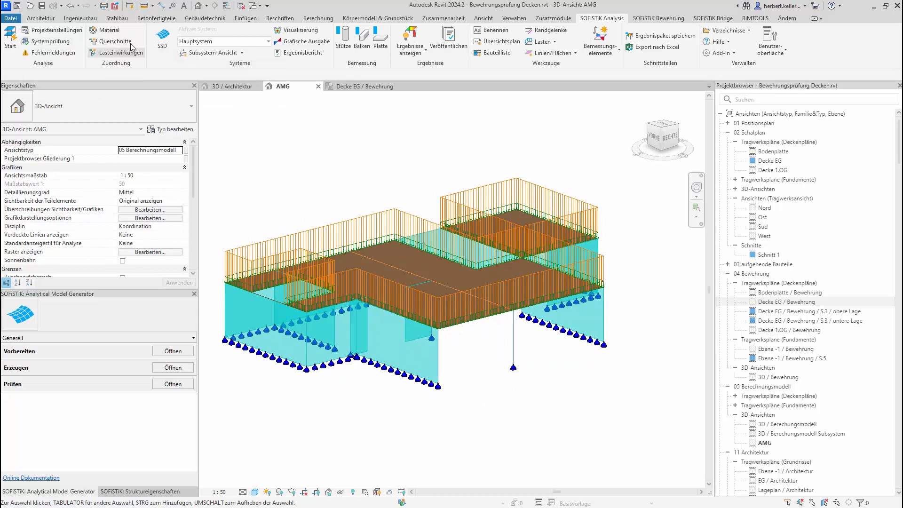
# Review the Bemessung GZT and Bemessung GZG tasks for area elements in SOFiSTiK Structural Desktop, and return to Revit.
pyautogui.click(166, 40)
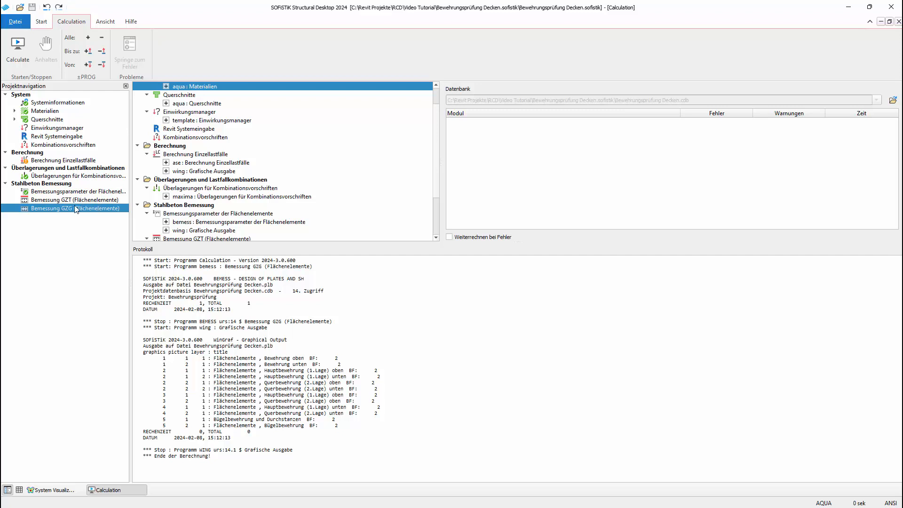
pyautogui.click(98, 200)
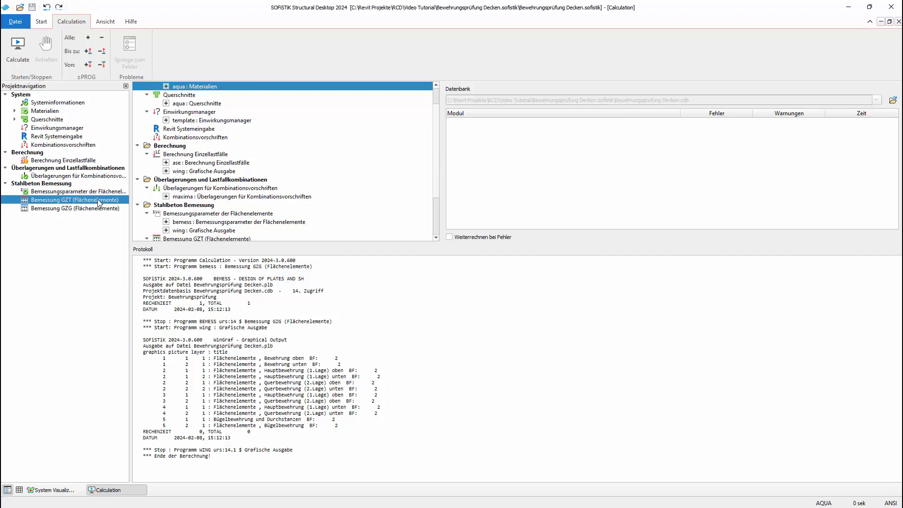
pyautogui.click(100, 210)
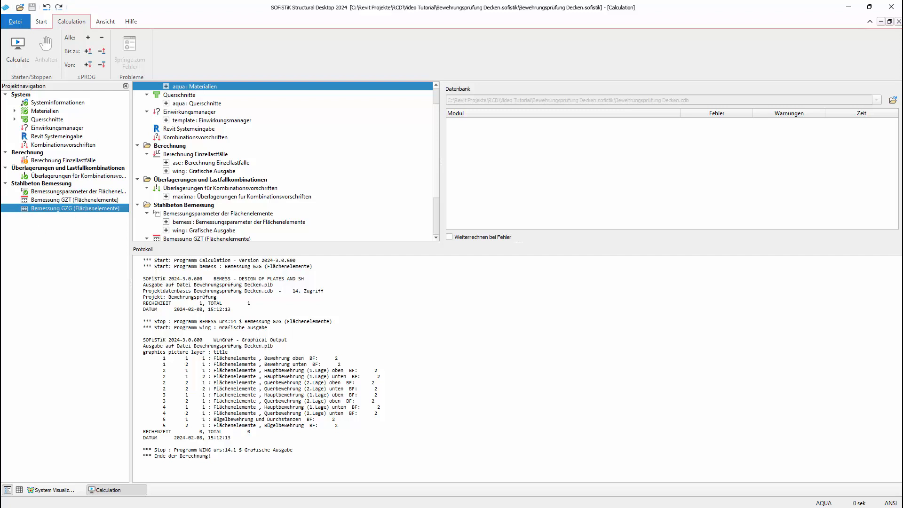
pyautogui.hotkey('alt', 'Tab')
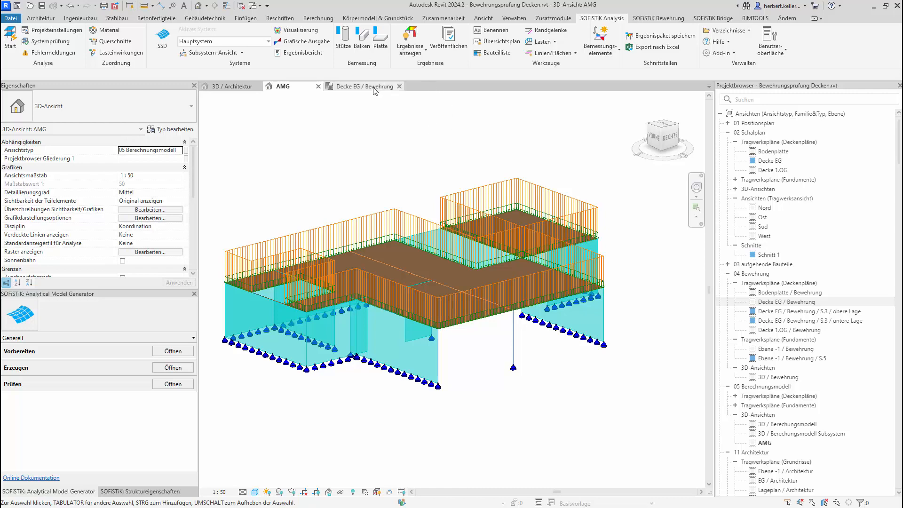
# Open the Decke EG / Bewehrung plan and display the SOFiSTiK reinforcement check (Bewehrungsprüfung) in it.
pyautogui.click(343, 86)
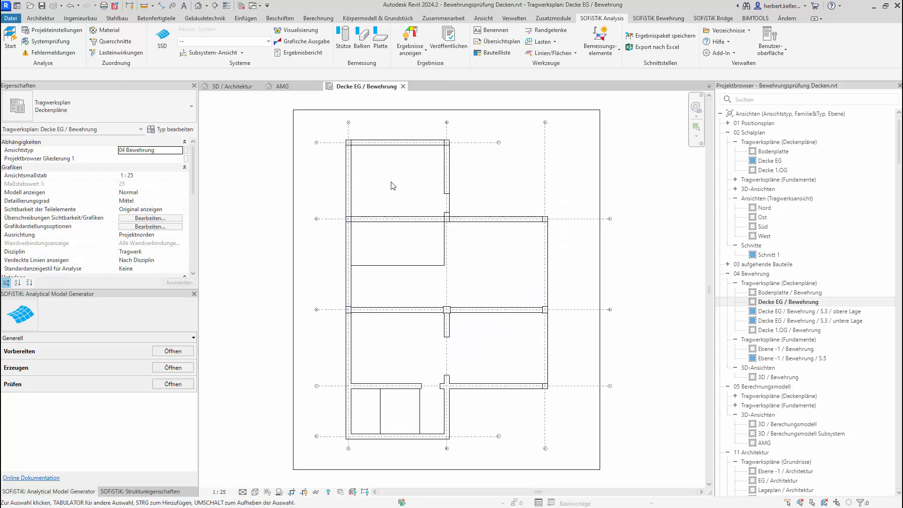
pyautogui.click(426, 55)
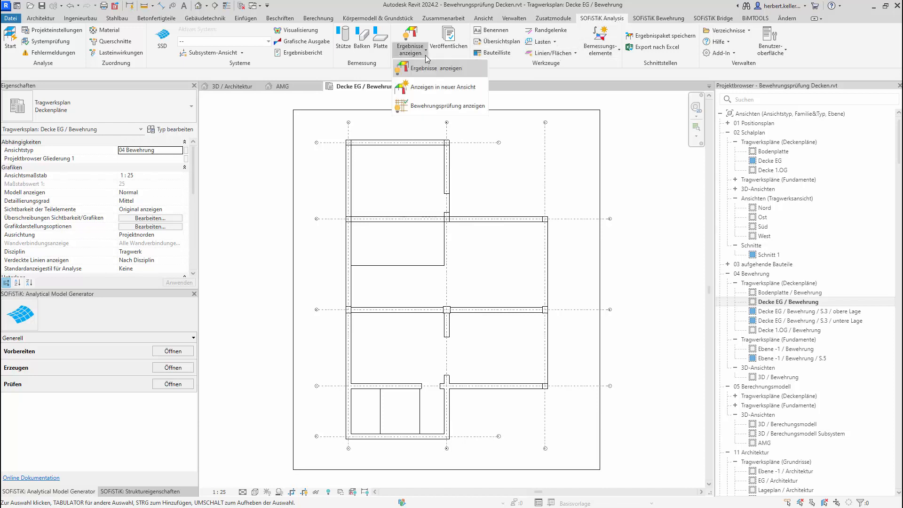
pyautogui.click(433, 107)
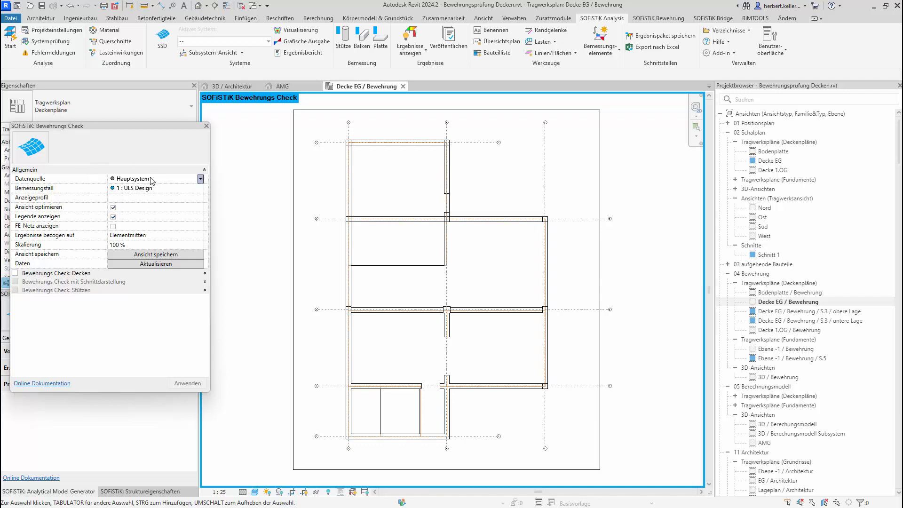
# Keep Hauptsystem as the check's data source and set the design case to 2 : ULS + SLS Design (Envelop).
pyautogui.click(200, 180)
pyautogui.click(200, 180)
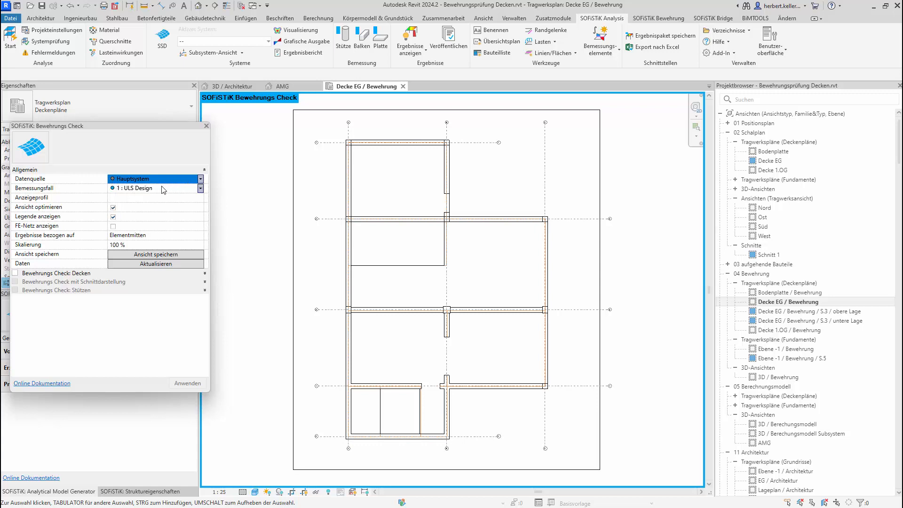
pyautogui.click(151, 161)
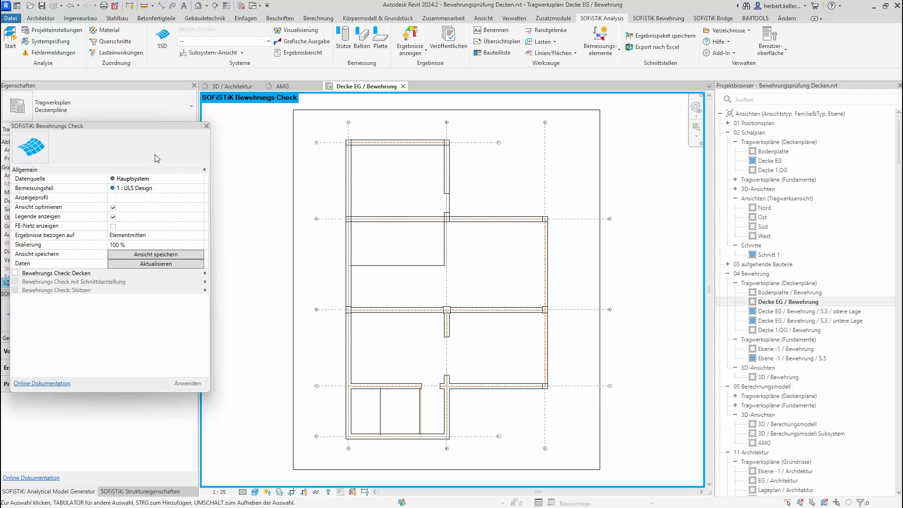
pyautogui.click(158, 187)
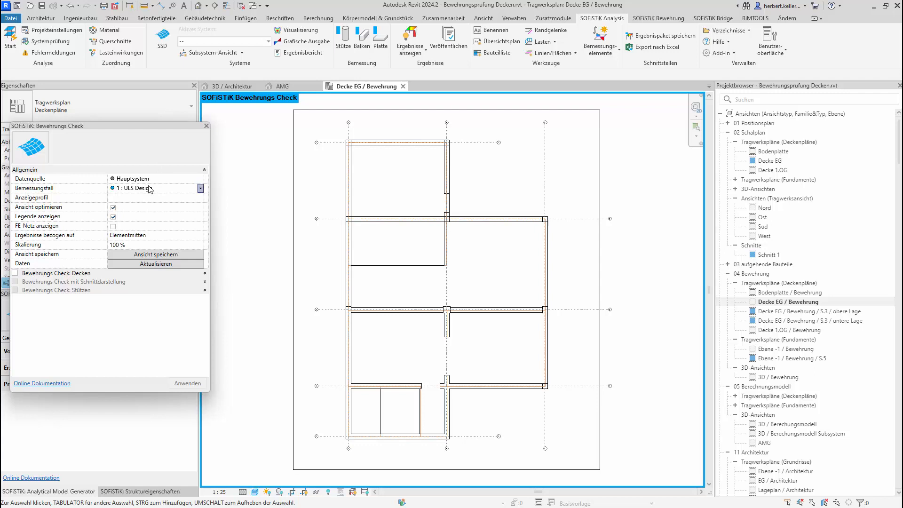
pyautogui.click(201, 189)
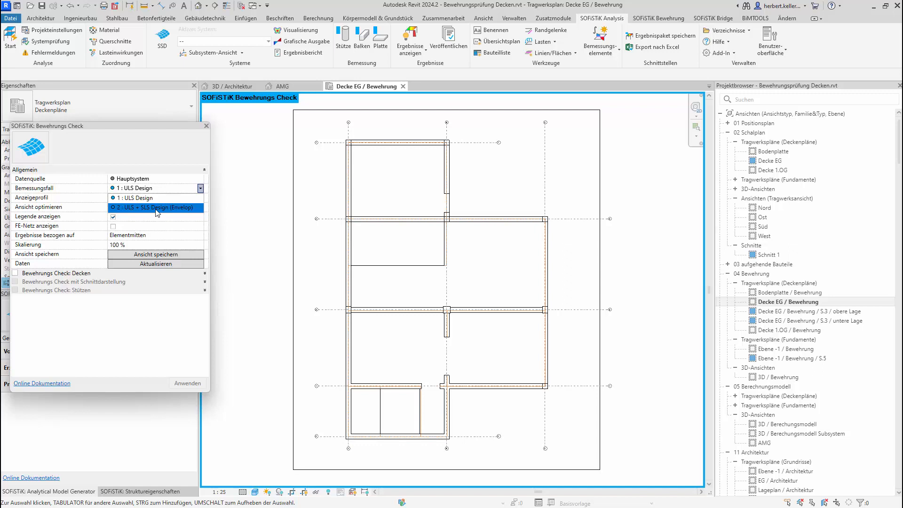
pyautogui.click(188, 211)
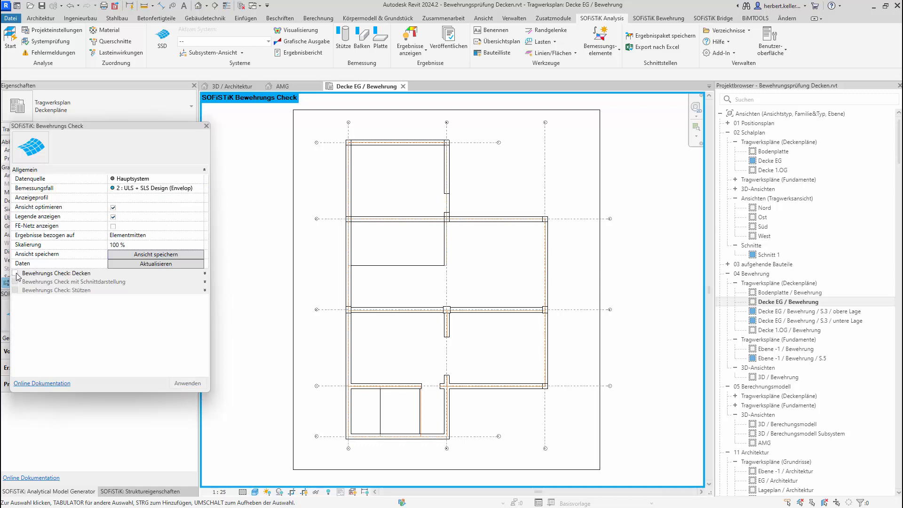
# Activate Bewehrungs Check: Decken and inspect the slab result points around the interior column.
pyautogui.click(16, 273)
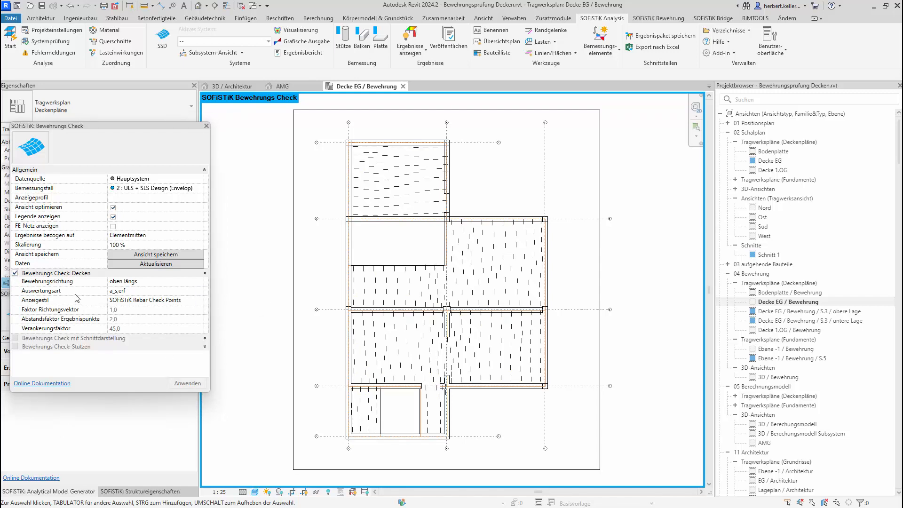
pyautogui.click(161, 284)
pyautogui.scroll(5, 409, 296)
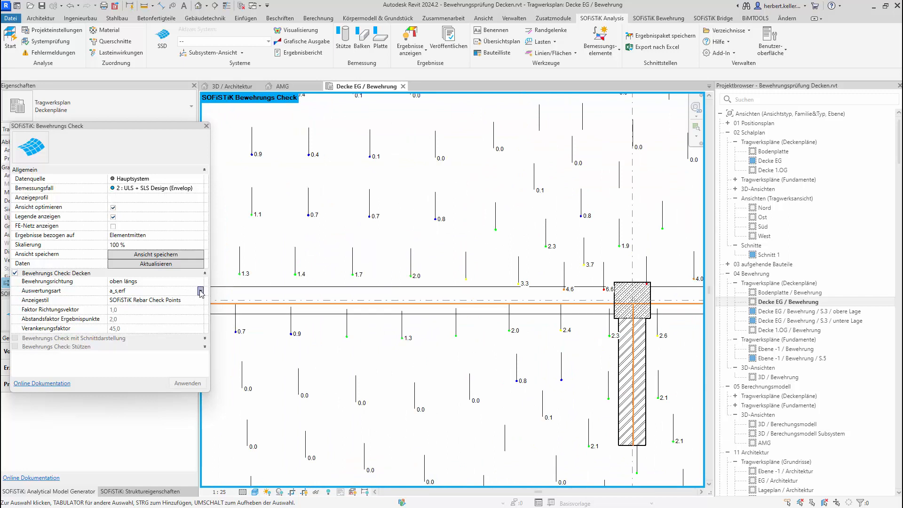
# Show the slab's existing reinforcement a_s,vorh, and set the evaluation type back to a_s,erf.
pyautogui.click(200, 291)
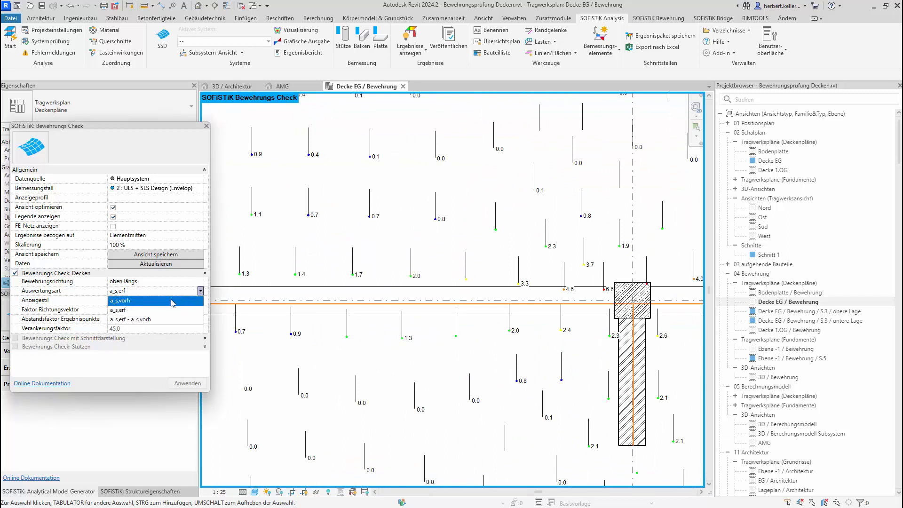
pyautogui.click(157, 302)
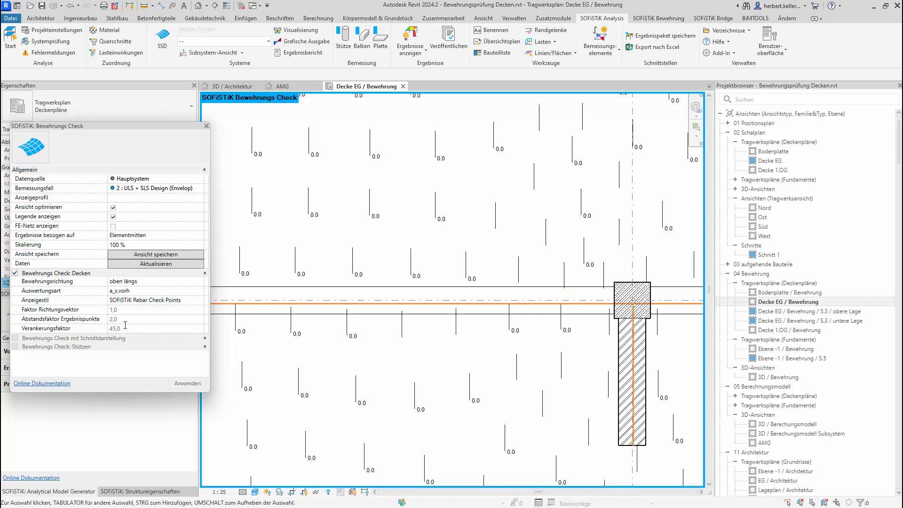
pyautogui.click(201, 291)
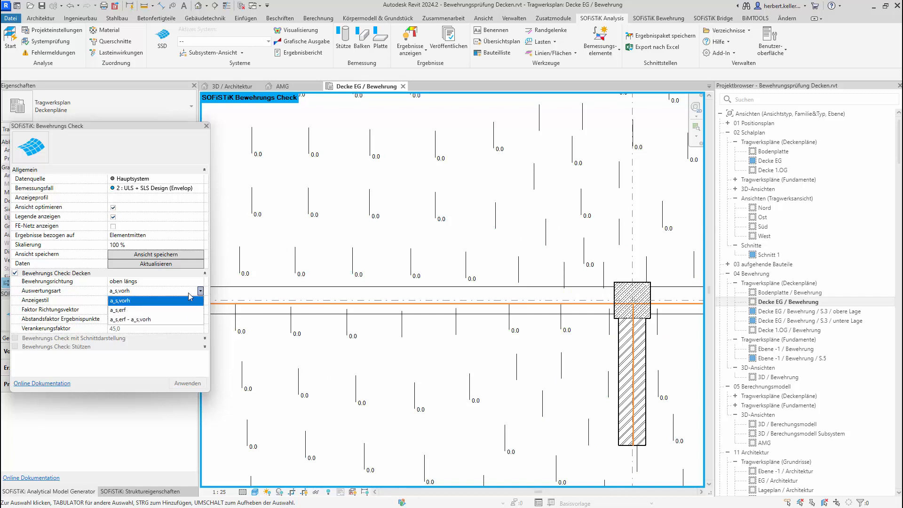
pyautogui.click(141, 310)
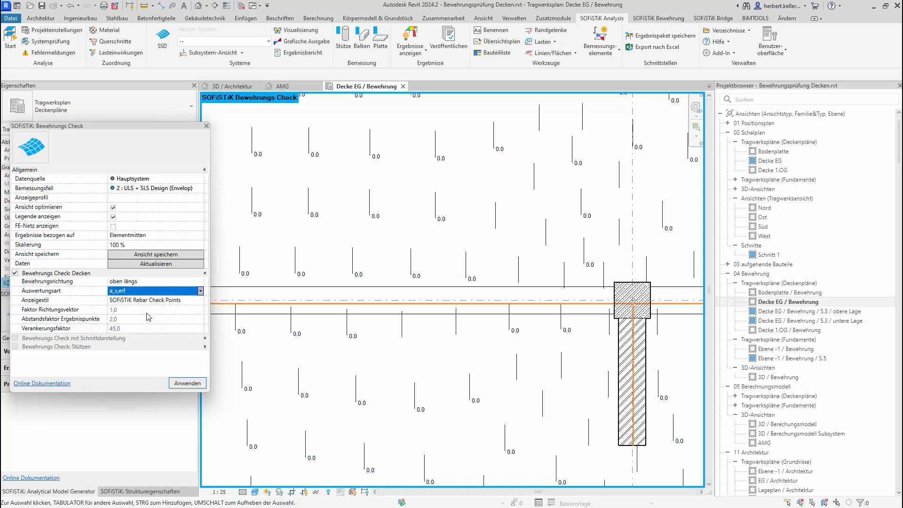
pyautogui.click(187, 383)
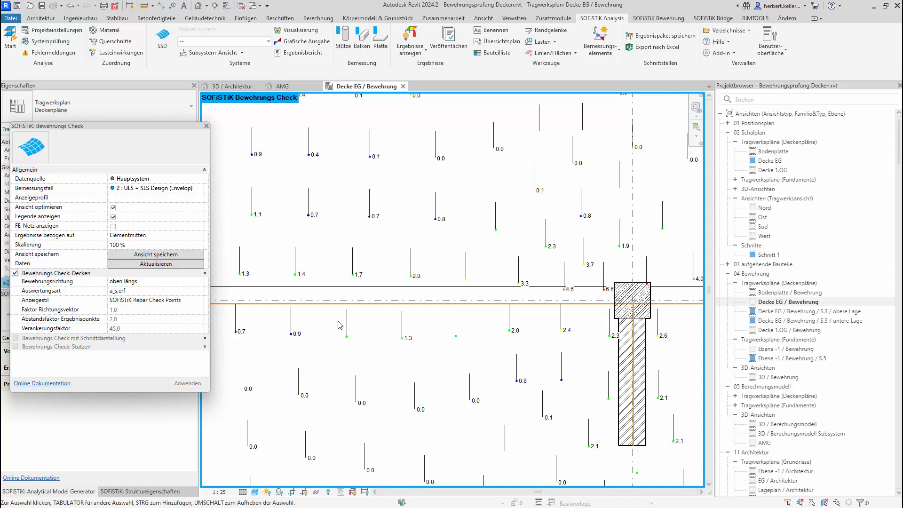
# Show the required slab reinforcement for the direction unten quer, and set the direction back to oben längs.
pyautogui.click(200, 281)
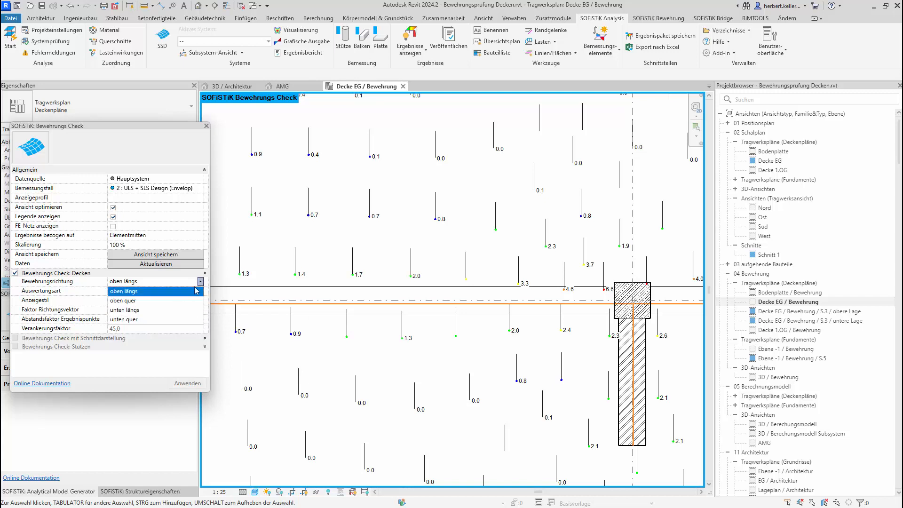
pyautogui.click(179, 320)
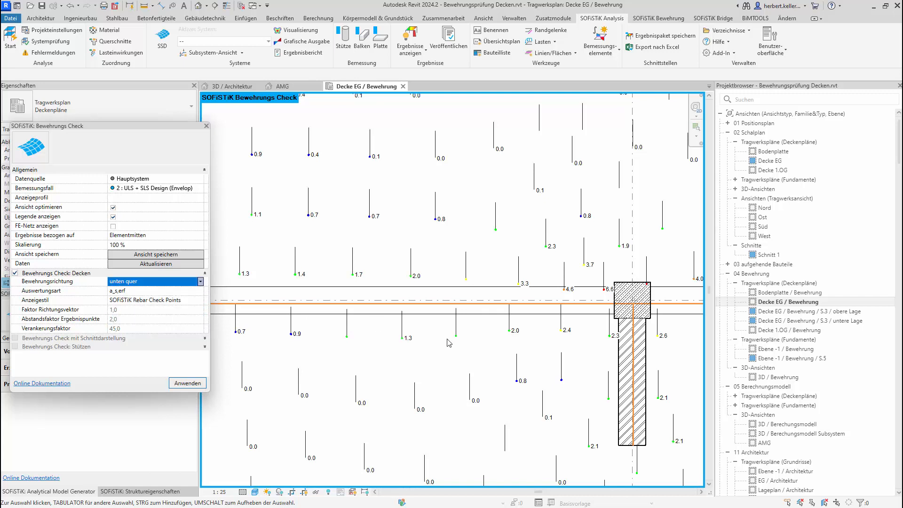
pyautogui.click(187, 383)
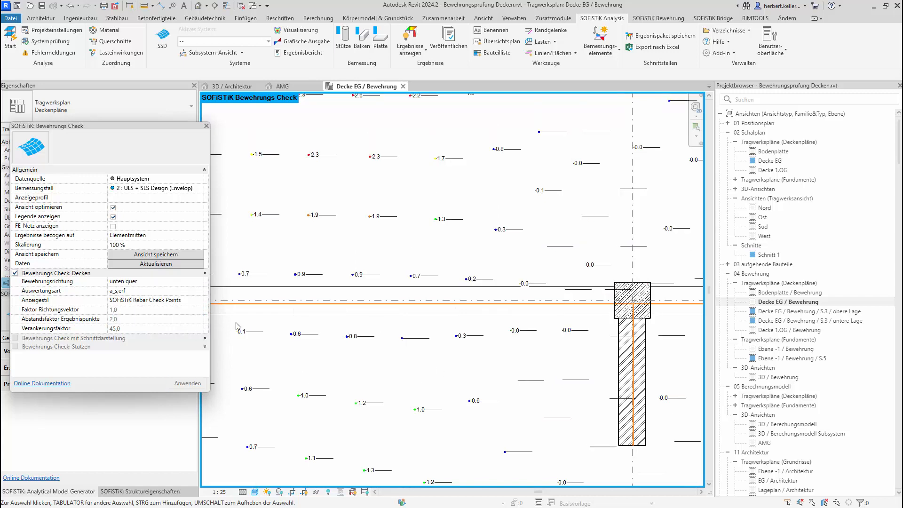
pyautogui.click(199, 281)
pyautogui.click(178, 291)
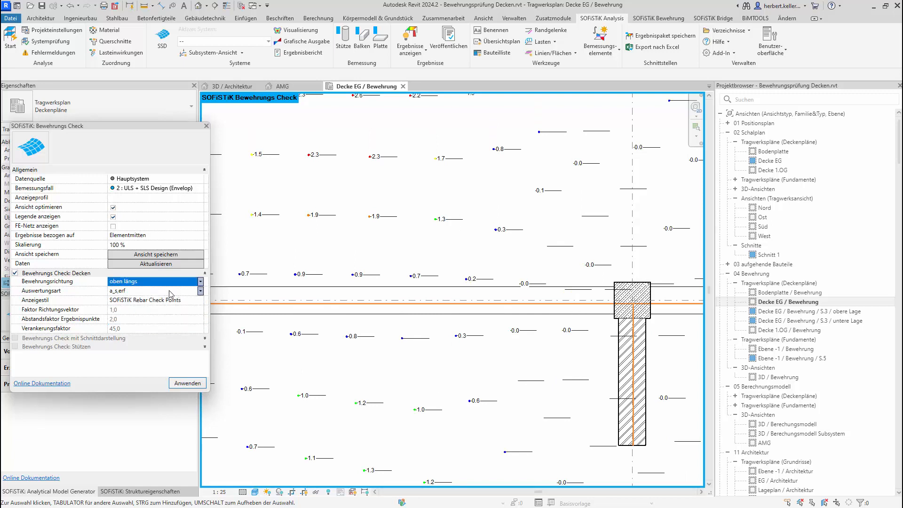
pyautogui.click(187, 383)
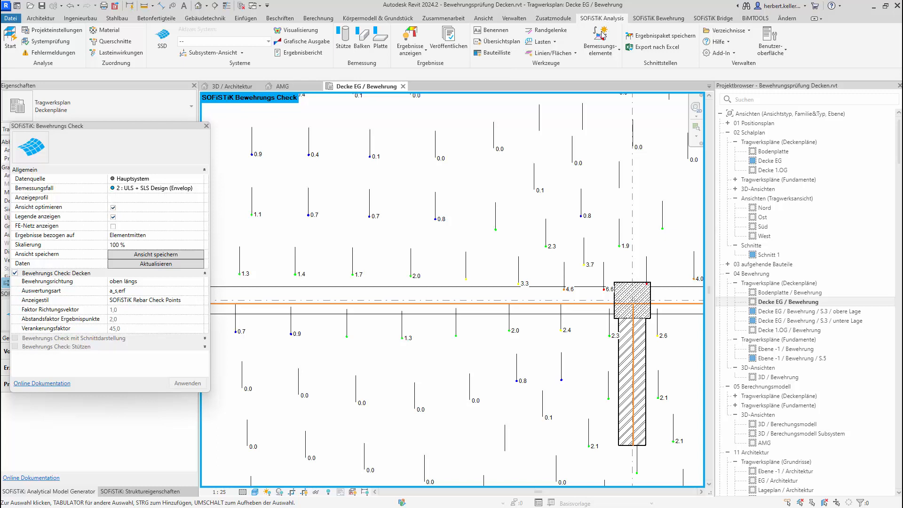
# Hide the reinforcement check in the Decke EG / Bewehrung plan.
pyautogui.click(426, 58)
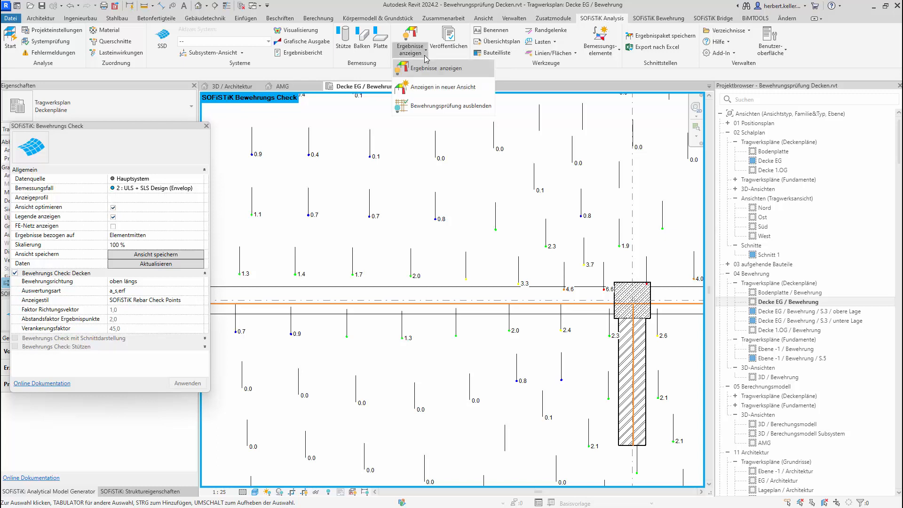
pyautogui.click(437, 106)
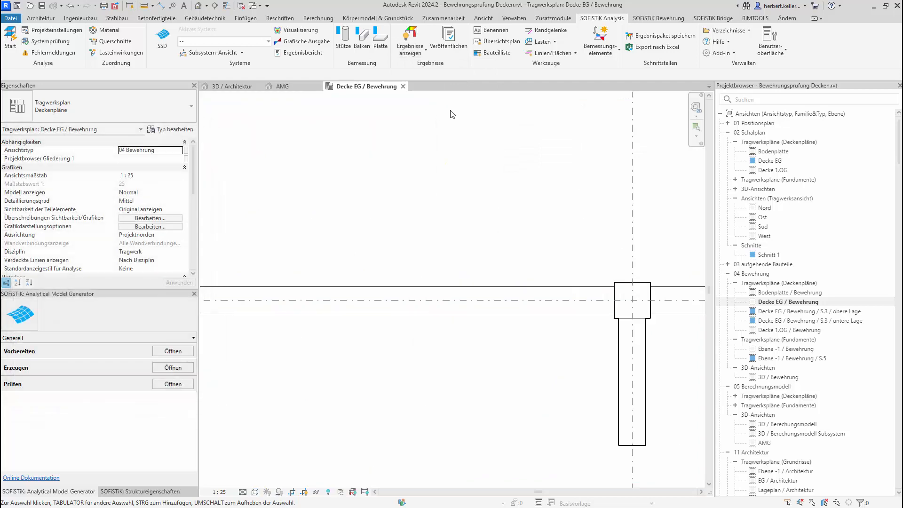
# Start the reinforcement check from SOFiSTiK Bewehrung, look for available data sources, and end the check.
pyautogui.click(661, 19)
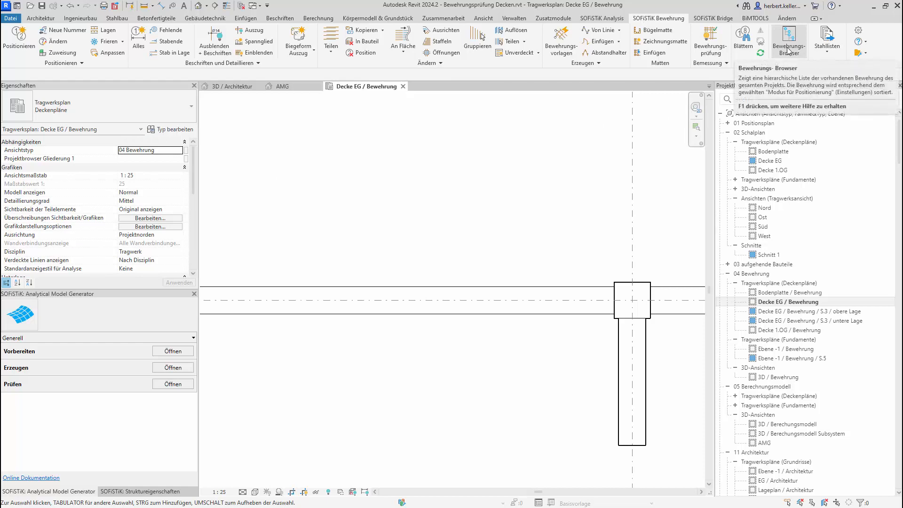
pyautogui.click(716, 40)
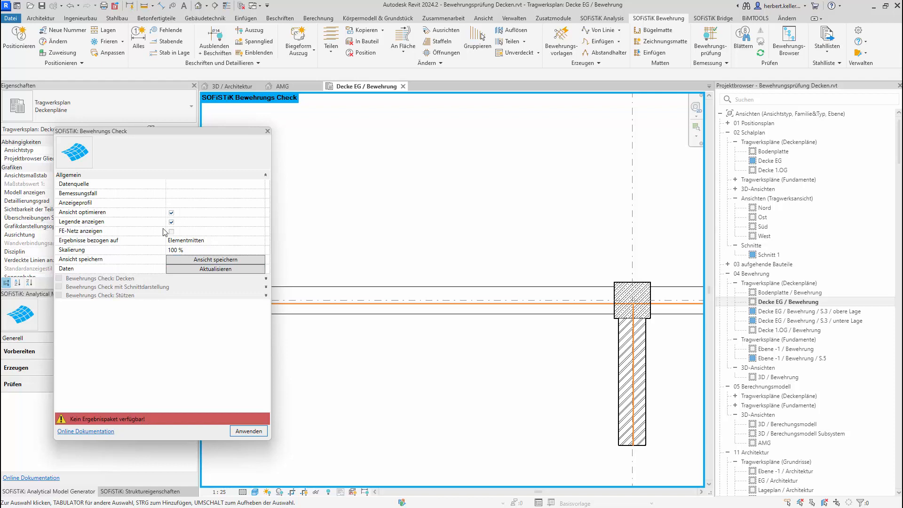
pyautogui.click(262, 184)
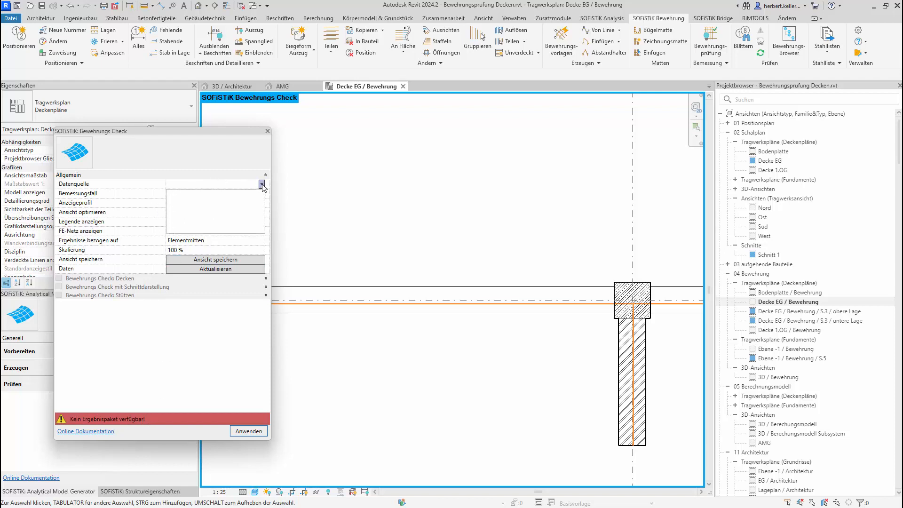
pyautogui.click(262, 184)
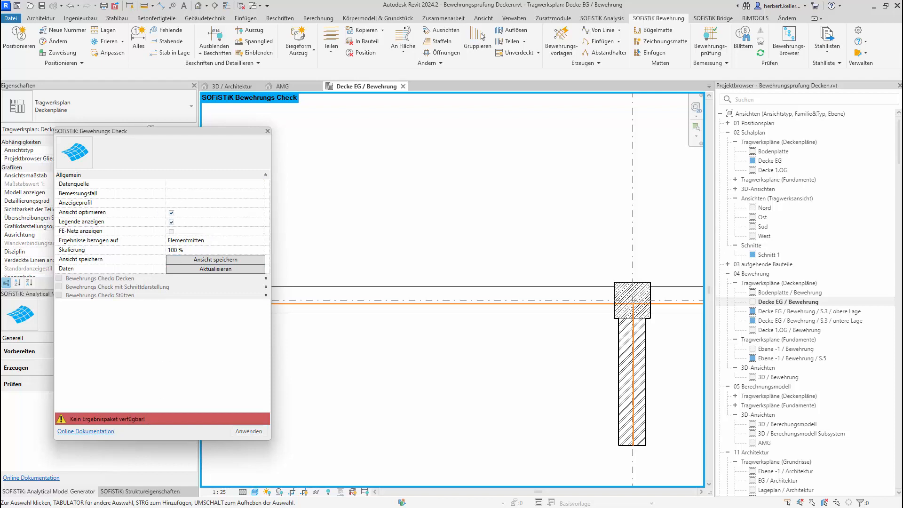
pyautogui.moveTo(211, 187)
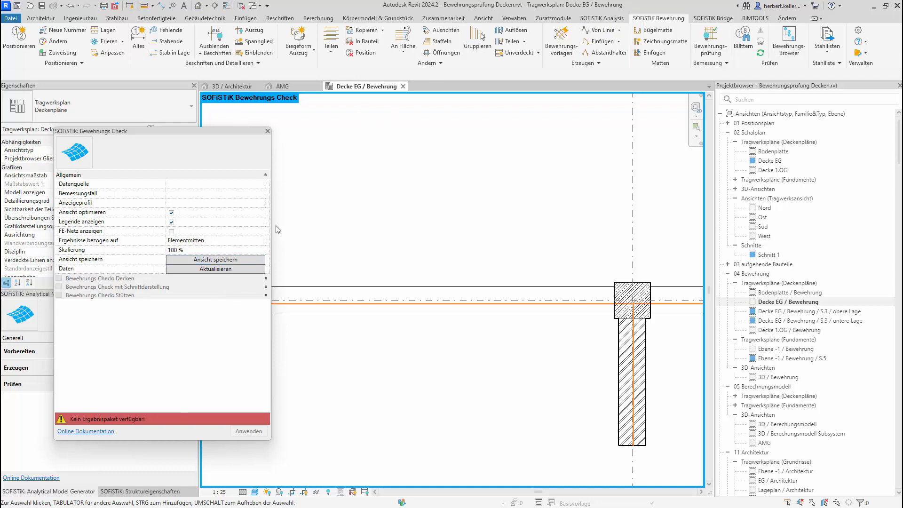
pyautogui.click(719, 39)
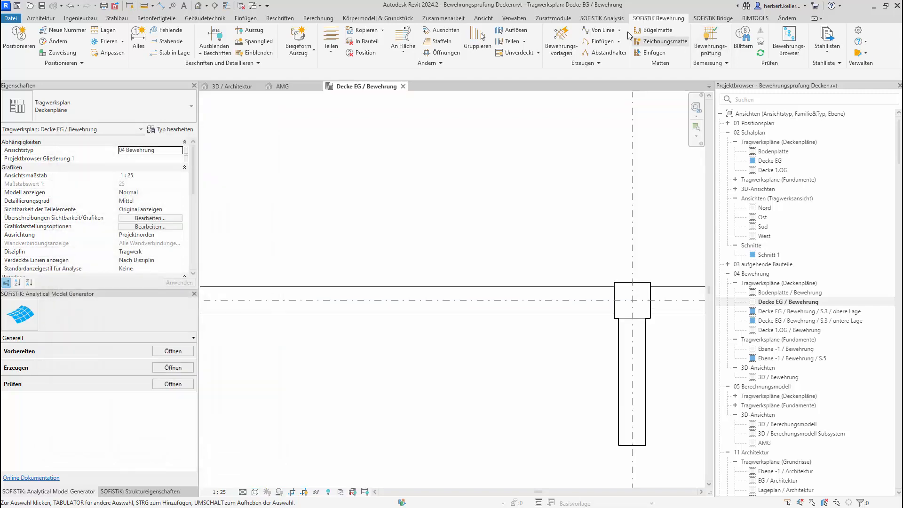
# Start saving a SOFiSTiK Analysis result package from the Hauptsystem and name it "Bemessungsergebnisse Decke EG".
pyautogui.click(599, 21)
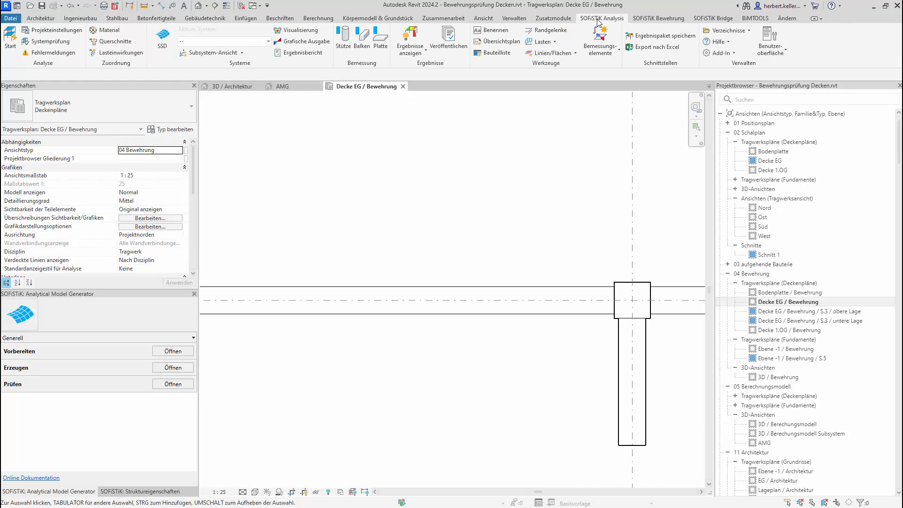
pyautogui.click(658, 38)
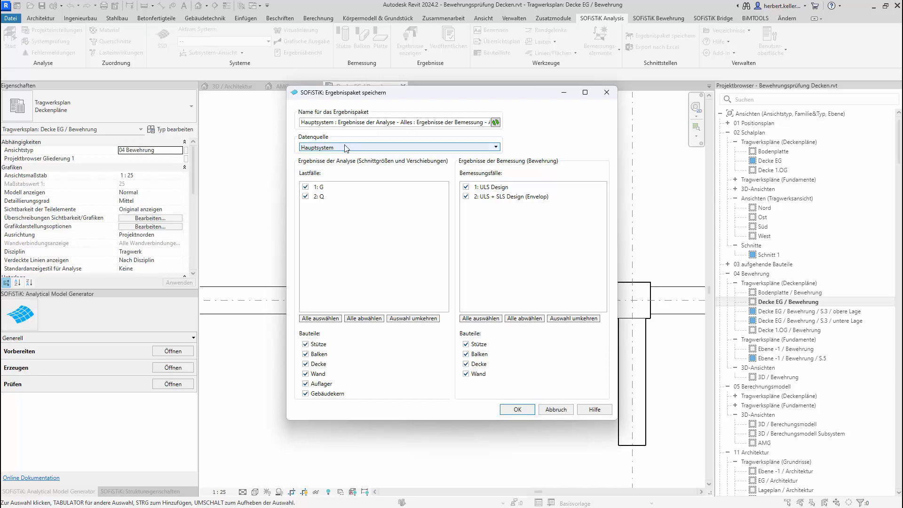
pyautogui.click(498, 148)
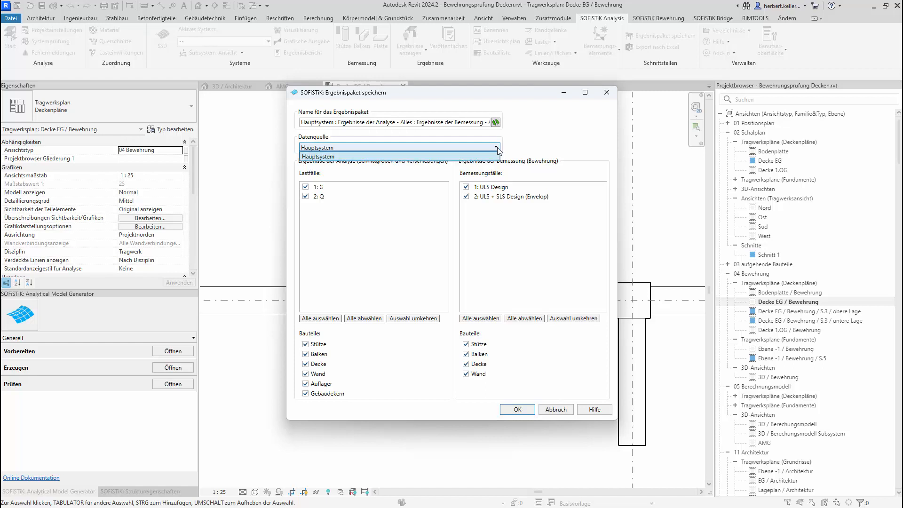
pyautogui.click(498, 149)
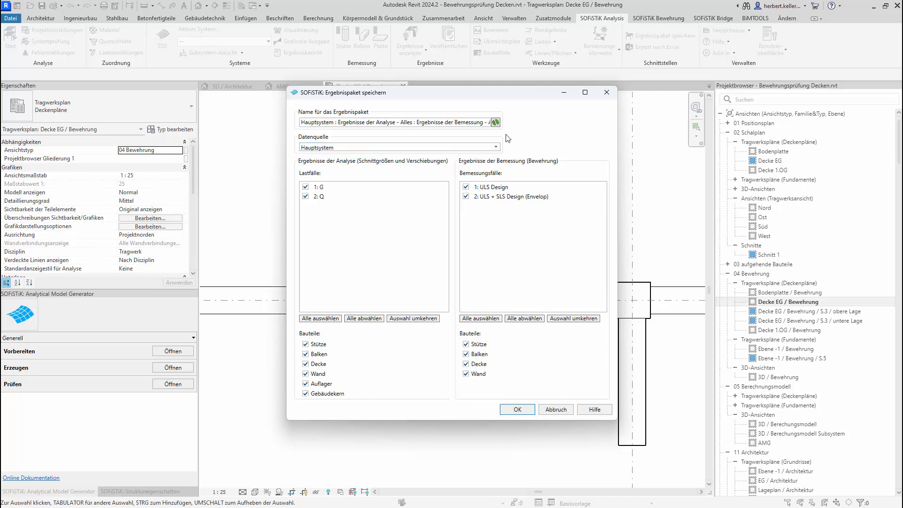
pyautogui.press('BackSpace')
pyautogui.press('BackSpace')
pyautogui.press('BackSpace')
pyautogui.press('BackSpace')
pyautogui.press('BackSpace')
pyautogui.press('BackSpace')
pyautogui.press('BackSpace')
pyautogui.press('BackSpace')
pyautogui.press('BackSpace')
pyautogui.press('BackSpace')
pyautogui.press('BackSpace')
pyautogui.press('BackSpace')
pyautogui.press('BackSpace')
pyautogui.press('BackSpace')
pyautogui.press('BackSpace')
pyautogui.press('BackSpace')
pyautogui.press('BackSpace')
pyautogui.press('BackSpace')
pyautogui.press('BackSpace')
pyautogui.press('BackSpace')
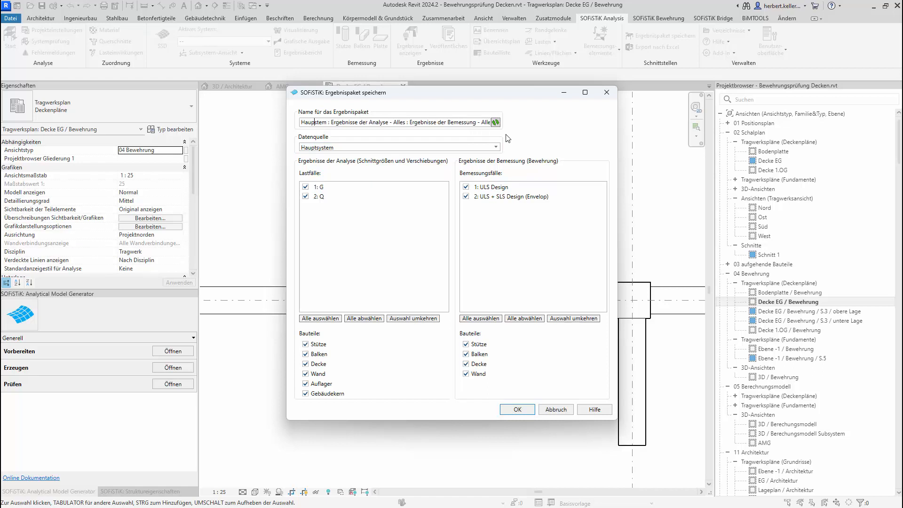
pyautogui.press('Delete')
pyautogui.press('Delete')
pyautogui.press('Delete')
pyautogui.press('Delete')
pyautogui.press('Delete')
pyautogui.press('Delete')
pyautogui.press('Delete')
pyautogui.press('Delete')
pyautogui.press('Delete')
pyautogui.press('Delete')
pyautogui.press('Delete')
pyautogui.press('Delete')
pyautogui.press('Delete')
pyautogui.press('Delete')
pyautogui.press('Delete')
pyautogui.press('Delete')
pyautogui.press('Delete')
pyautogui.press('Delete')
pyautogui.press('Delete')
pyautogui.press('Delete')
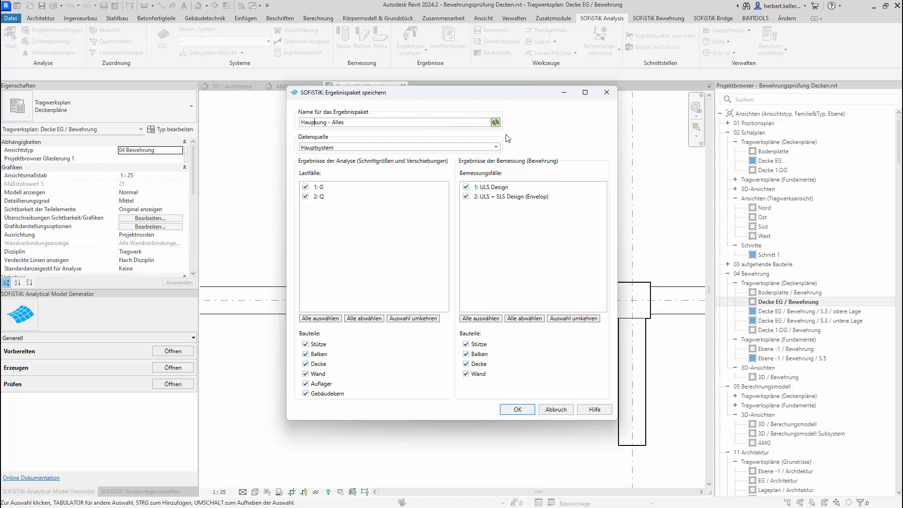
pyautogui.press('BackSpace')
pyautogui.press('BackSpace')
pyautogui.press('BackSpace')
pyautogui.press('BackSpace')
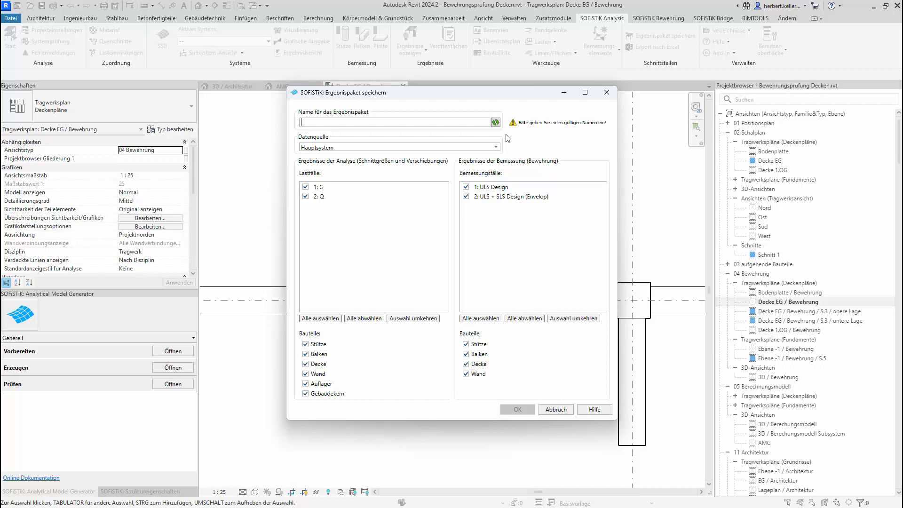
pyautogui.write('Bemes')
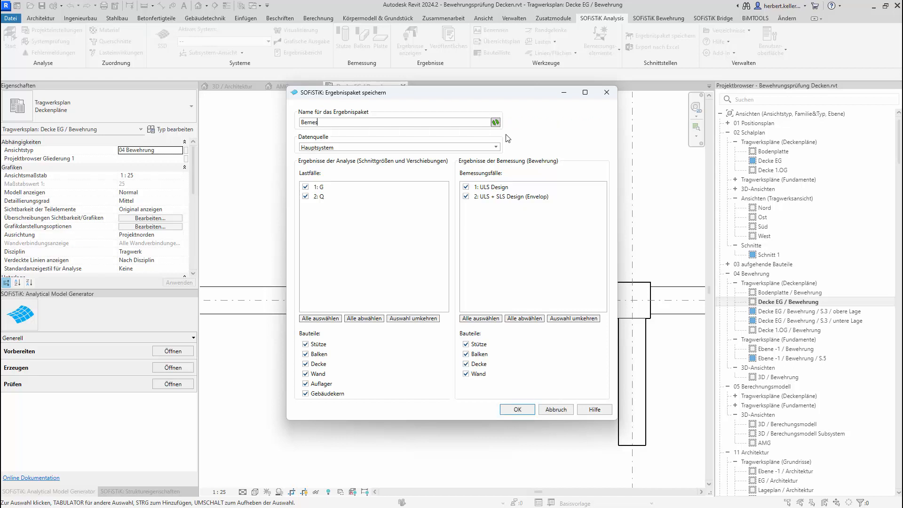
pyautogui.write('sungsergebnisse Decke EG')
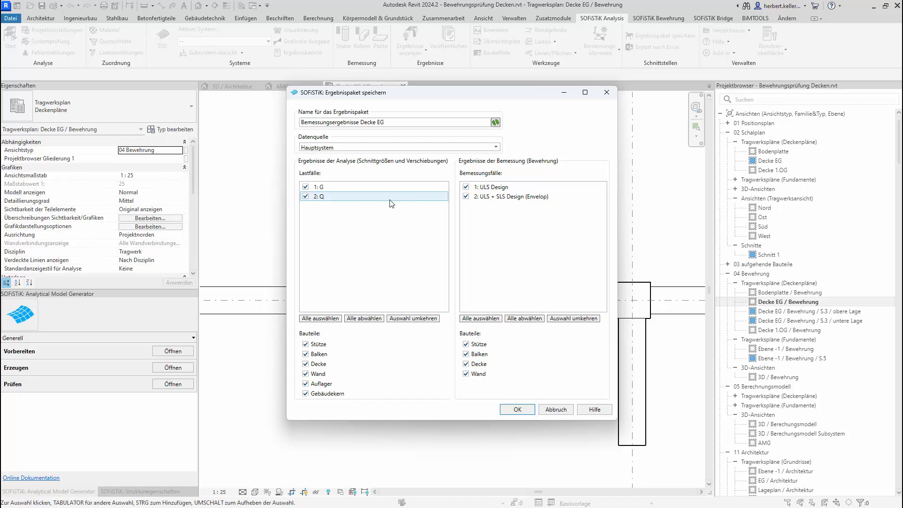
# Exclude load cases G and Q and the ULS Design case, and save the result package with only ULS + SLS Design (Envelop).
pyautogui.click(306, 196)
pyautogui.click(466, 187)
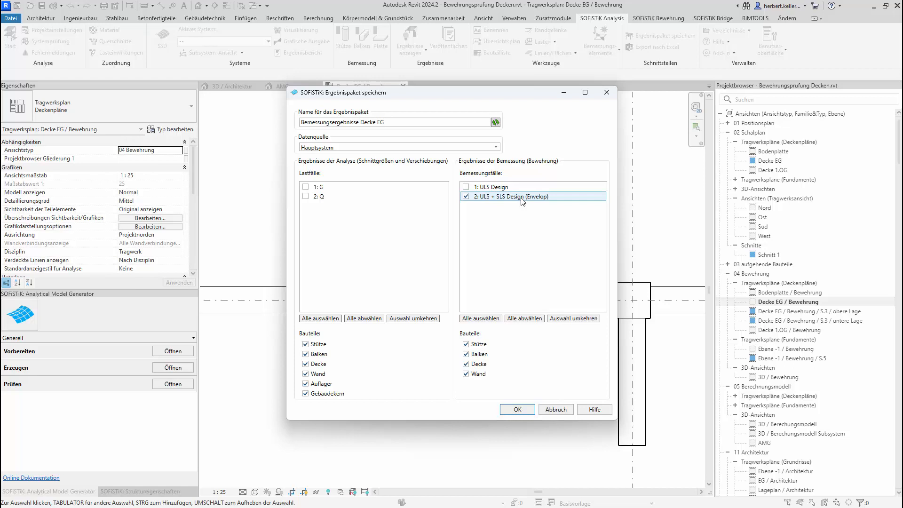
pyautogui.click(513, 410)
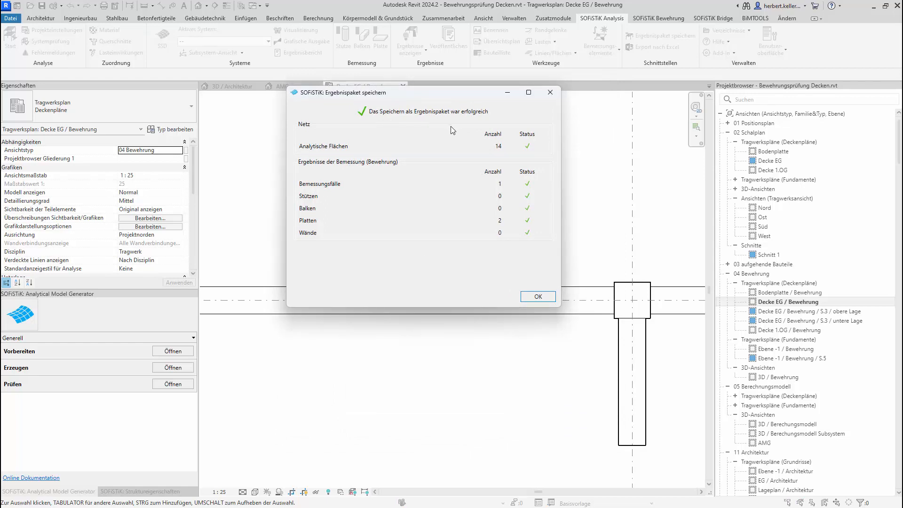
pyautogui.click(538, 297)
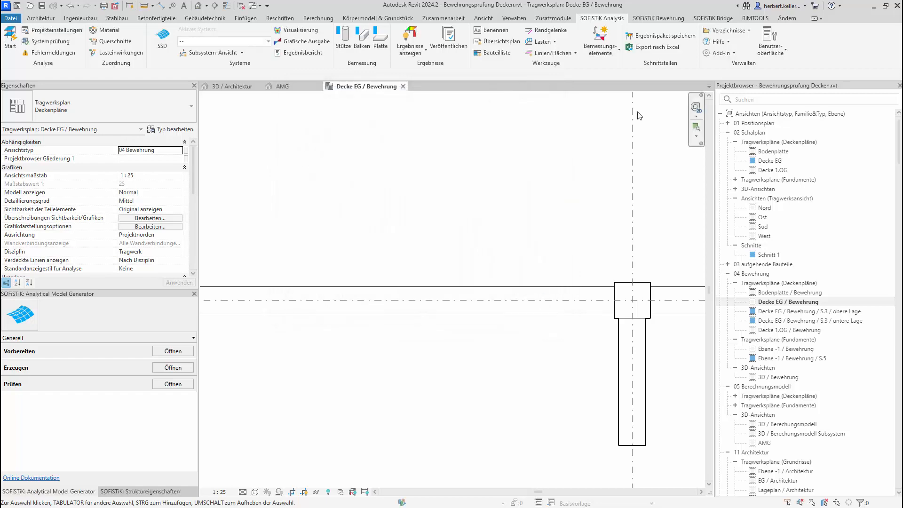
# Show the required slab reinforcement a_s,erf for oben längs in the reinforcement check, using Bemessungsergebnisse Decke EG and design case ULS + SLS Design (Envelop).
pyautogui.click(668, 20)
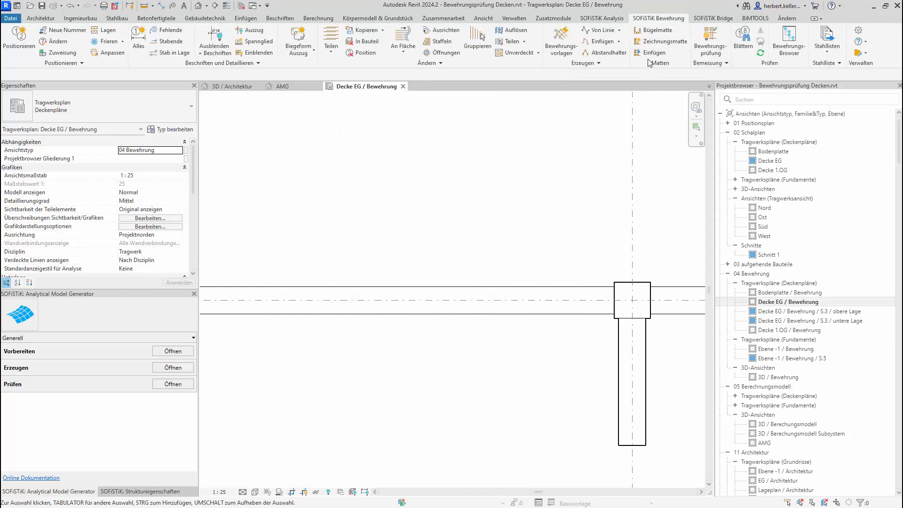
pyautogui.click(714, 41)
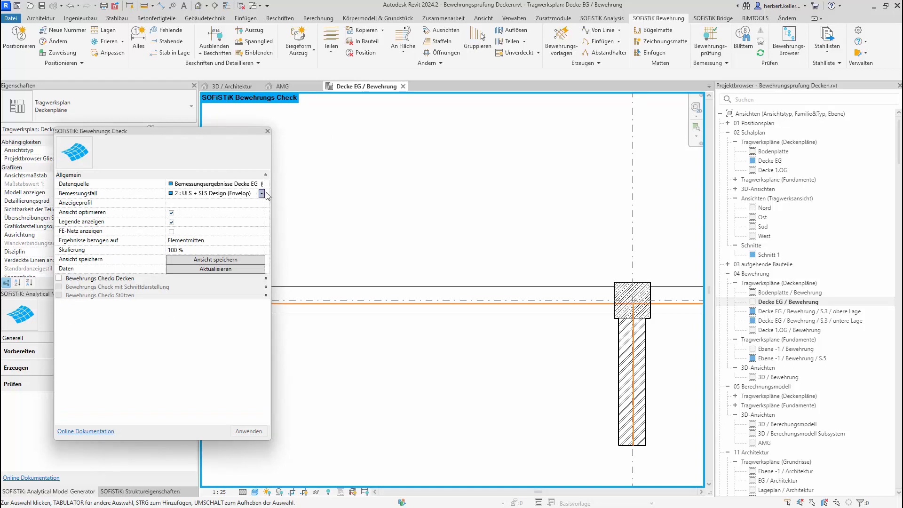
pyautogui.moveTo(271, 200); pyautogui.dragTo(331, 200)
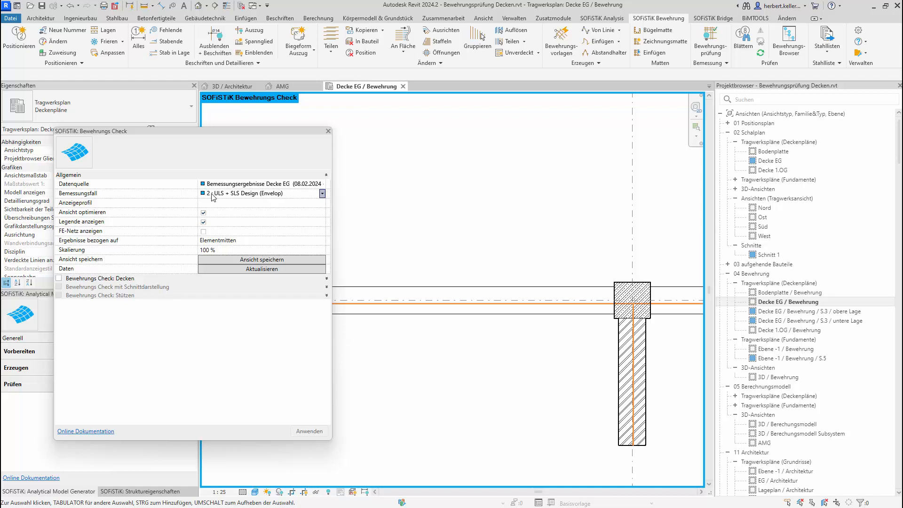
pyautogui.click(323, 195)
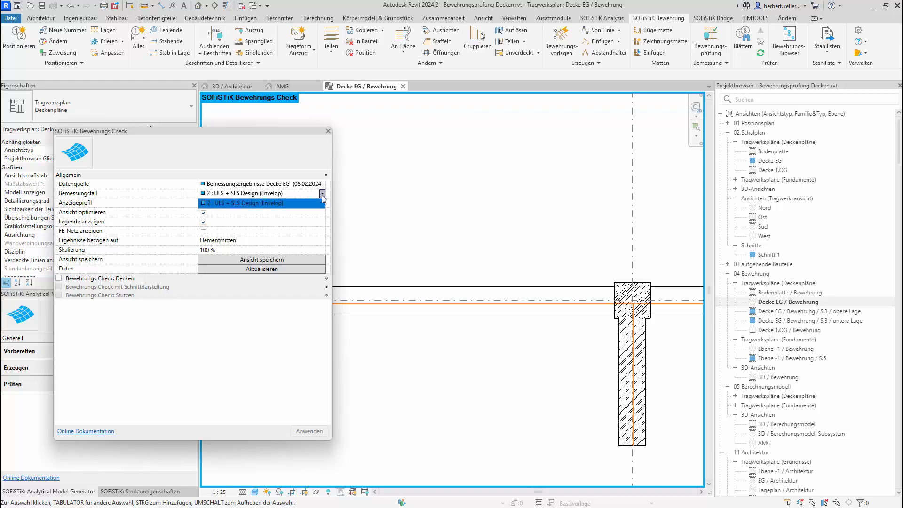
pyautogui.click(278, 203)
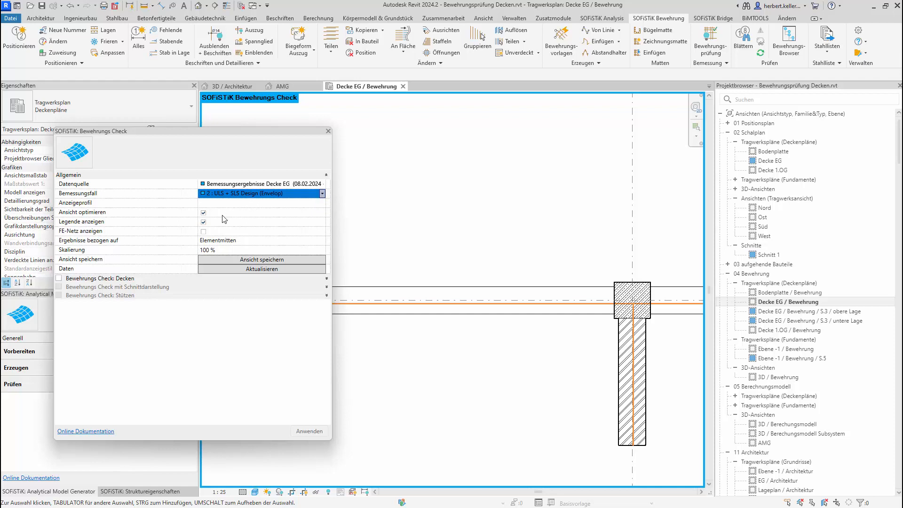
pyautogui.click(59, 279)
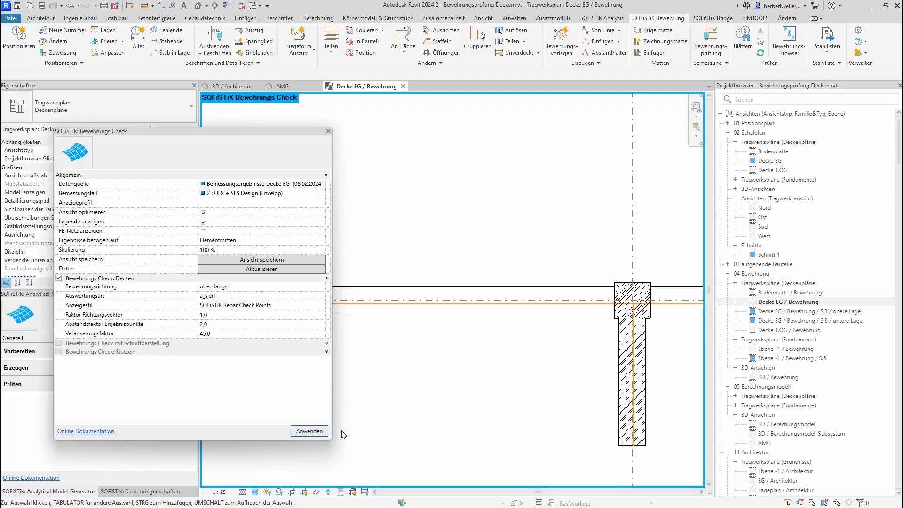
pyautogui.click(322, 432)
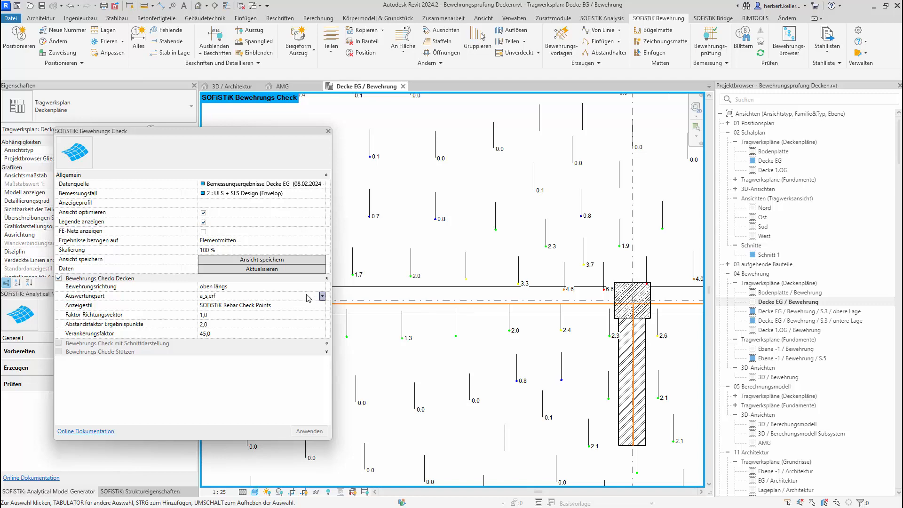
# Show the slab's existing reinforcement a_s,vorh for the direction oben längs, and end the reinforcement check.
pyautogui.click(322, 296)
pyautogui.click(288, 306)
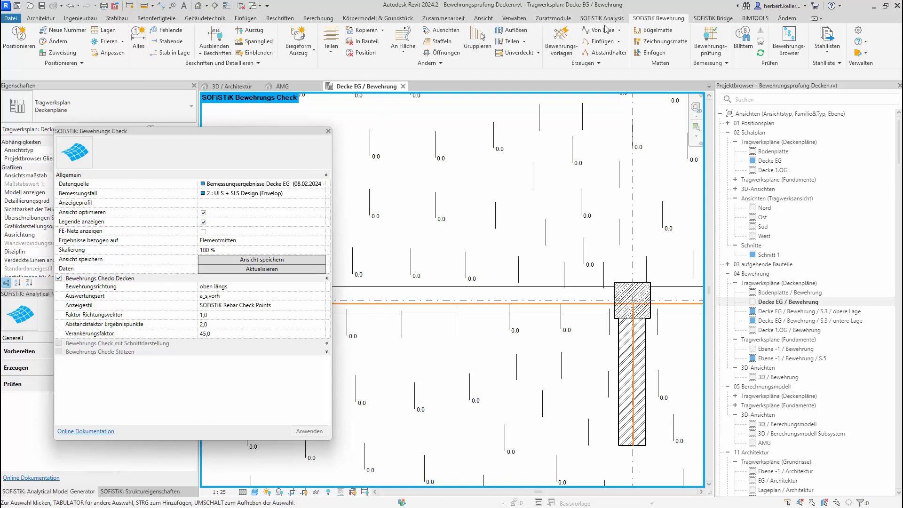
pyautogui.click(711, 42)
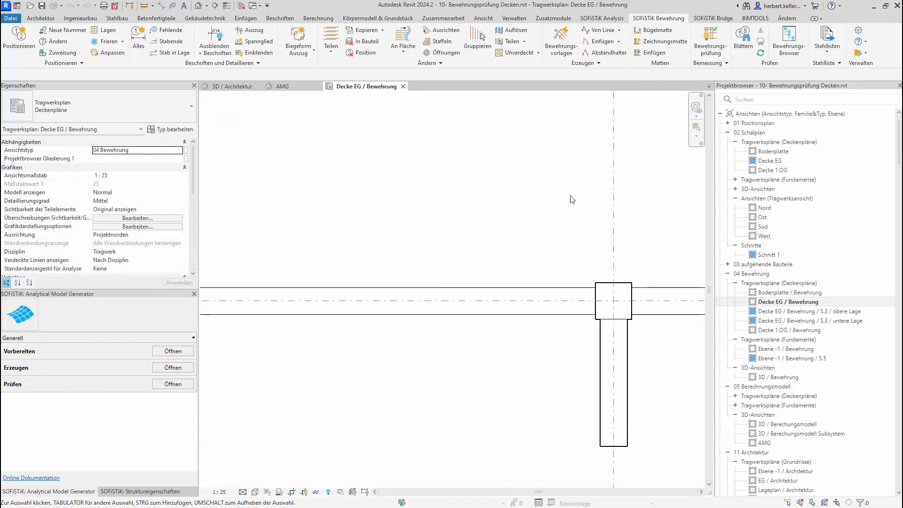
# Start a fabric reinforcement area on the Decke EG floor slab with sheet type Q188 A and position Oben.
pyautogui.scroll(-5, 615, 184)
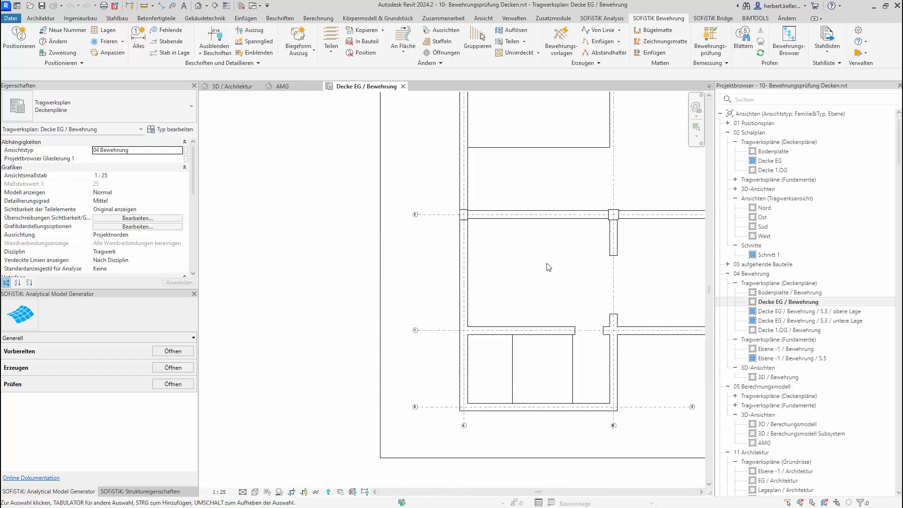
pyautogui.moveTo(548, 264)
pyautogui.mouseDown(button='middle')
pyautogui.moveTo(381, 274)
pyautogui.moveTo(369, 290)
pyautogui.moveTo(390, 286)
pyautogui.mouseUp(button='middle')
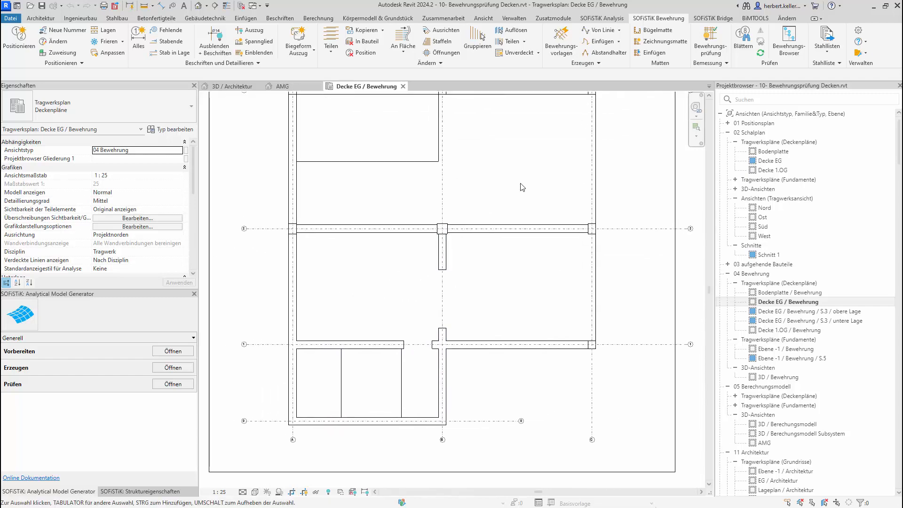
pyautogui.click(600, 178)
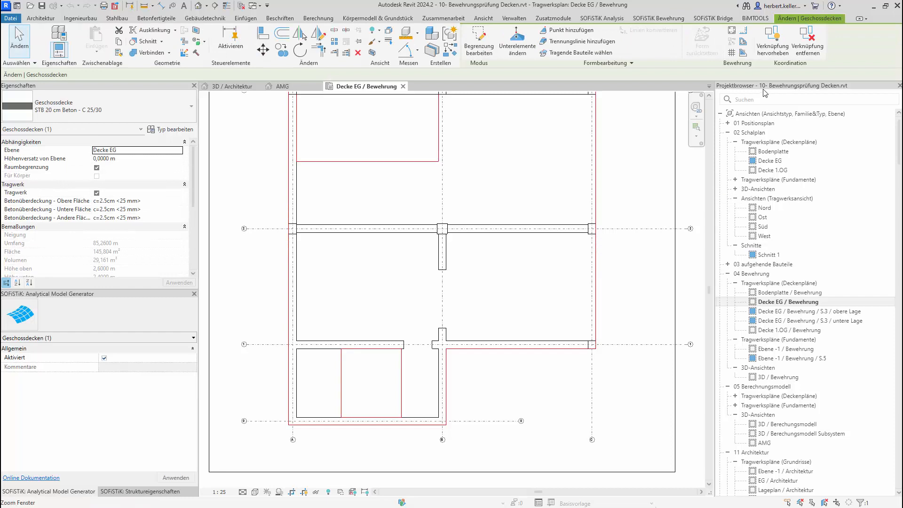
pyautogui.click(745, 43)
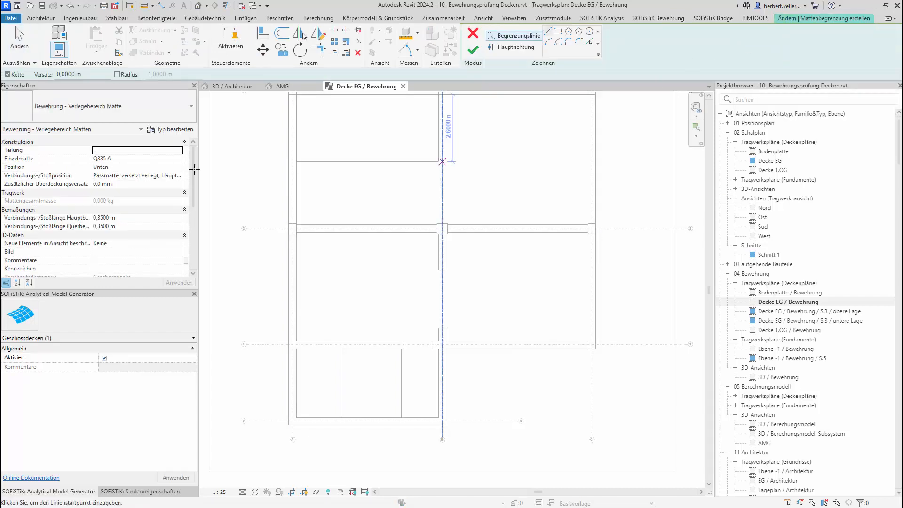
pyautogui.click(177, 160)
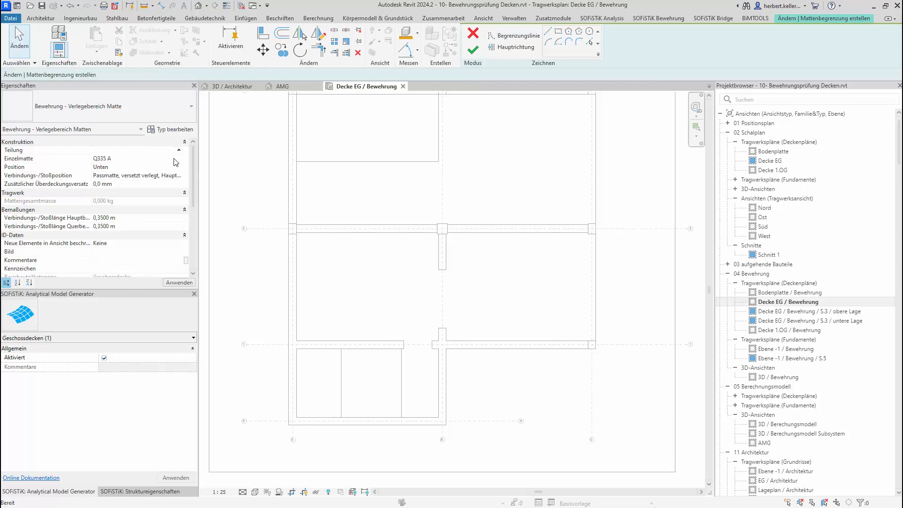
pyautogui.click(178, 159)
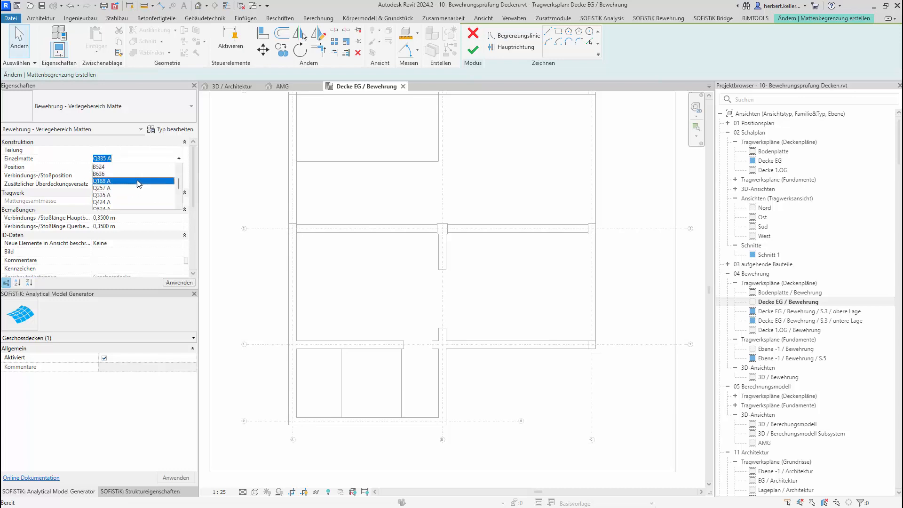
pyautogui.click(140, 182)
pyautogui.click(174, 167)
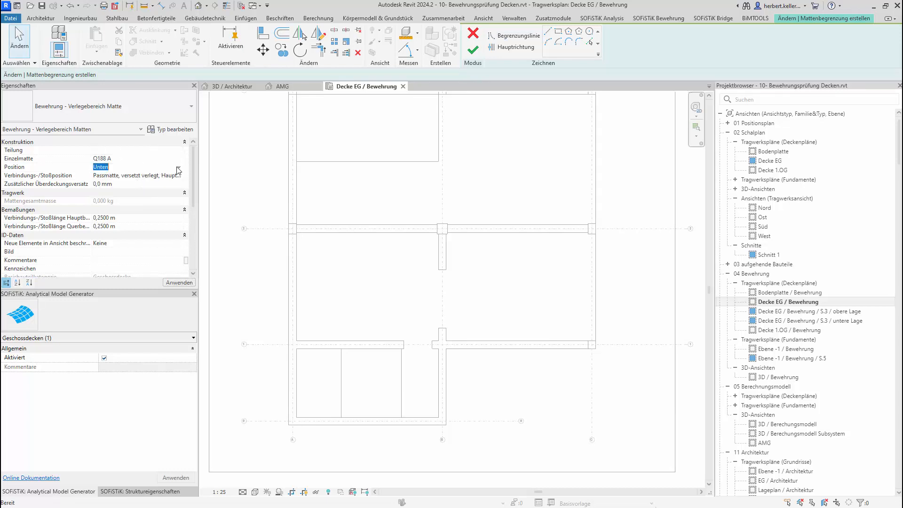
pyautogui.click(179, 167)
pyautogui.click(123, 176)
# Sketch a rectangular fabric boundary about 10 m by 3.6 m around the middle column and set its main direction along the short edge.
pyautogui.click(559, 31)
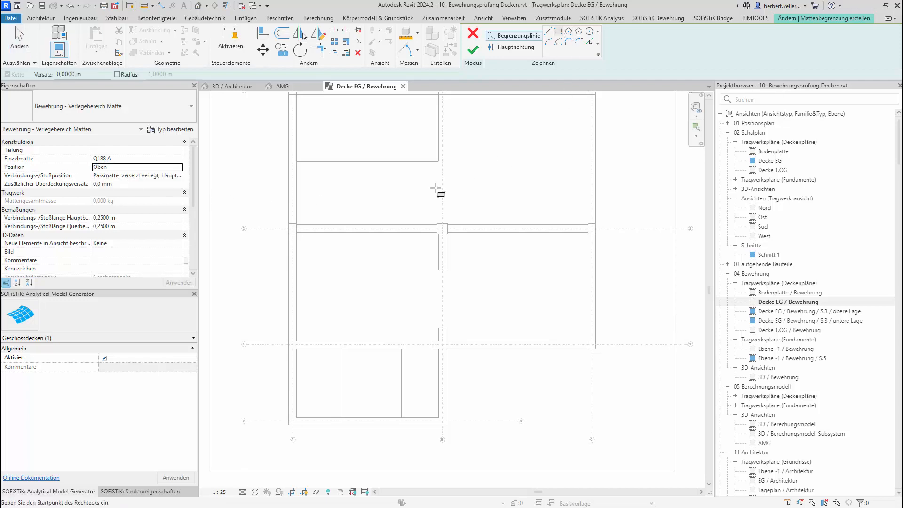
pyautogui.click(311, 189)
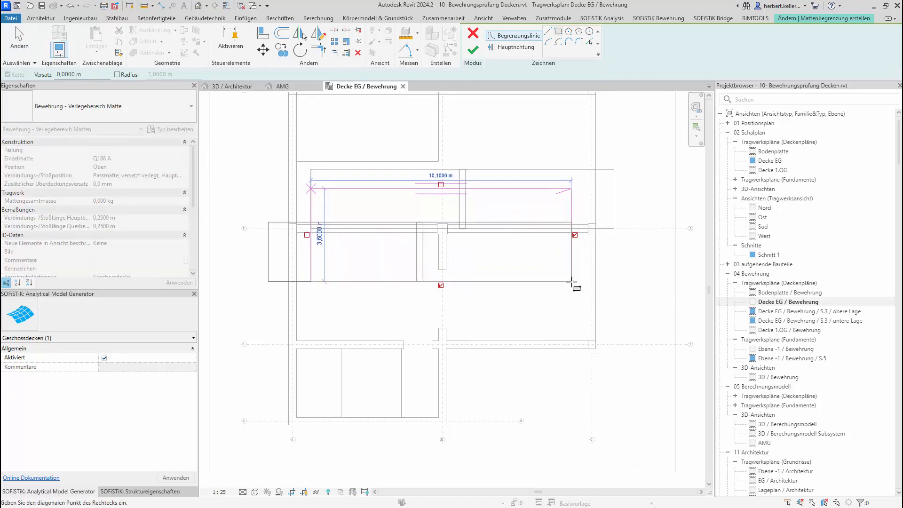
pyautogui.rightClick(572, 282)
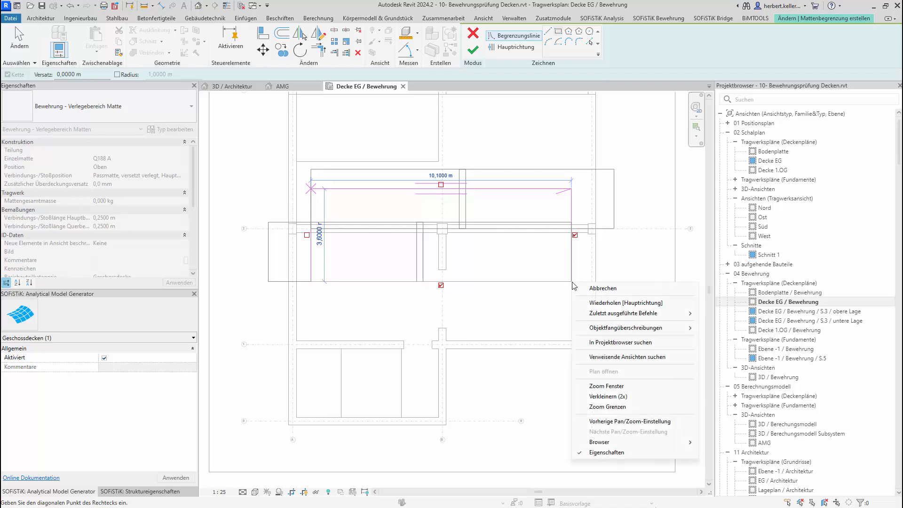
pyautogui.click(591, 287)
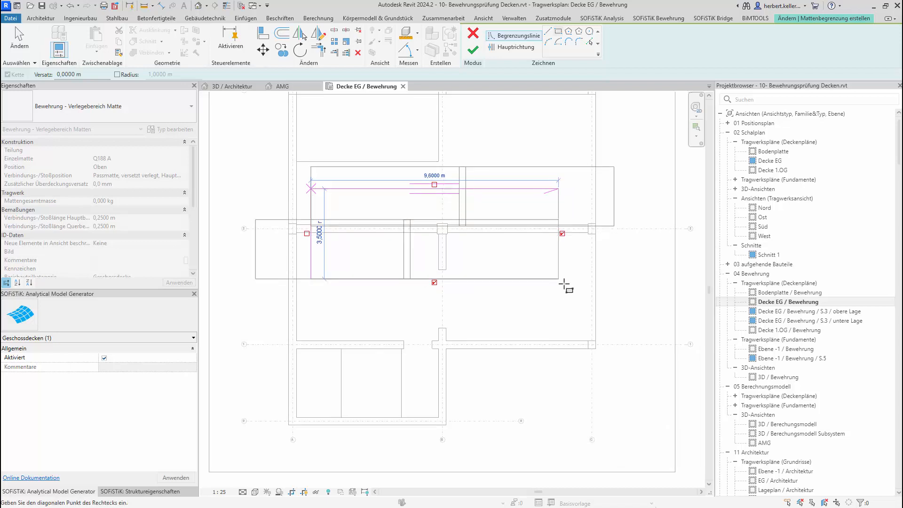
pyautogui.click(568, 281)
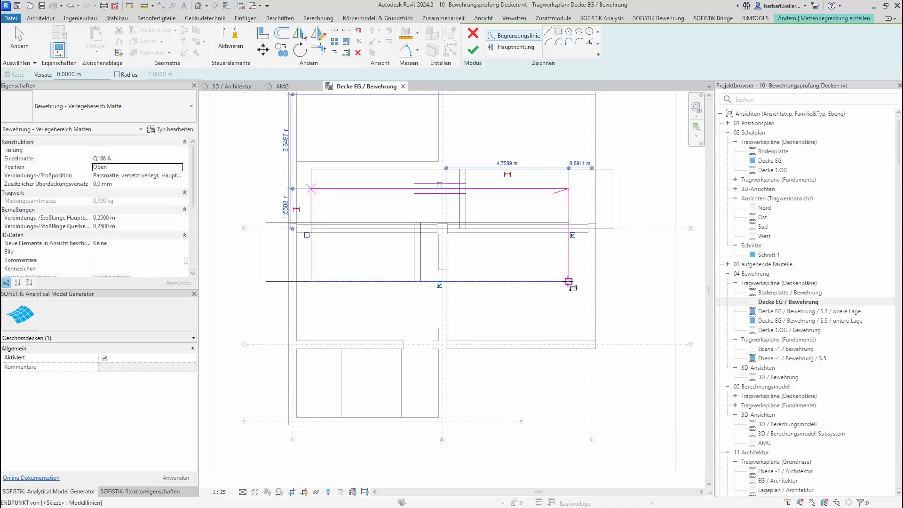
pyautogui.click(513, 47)
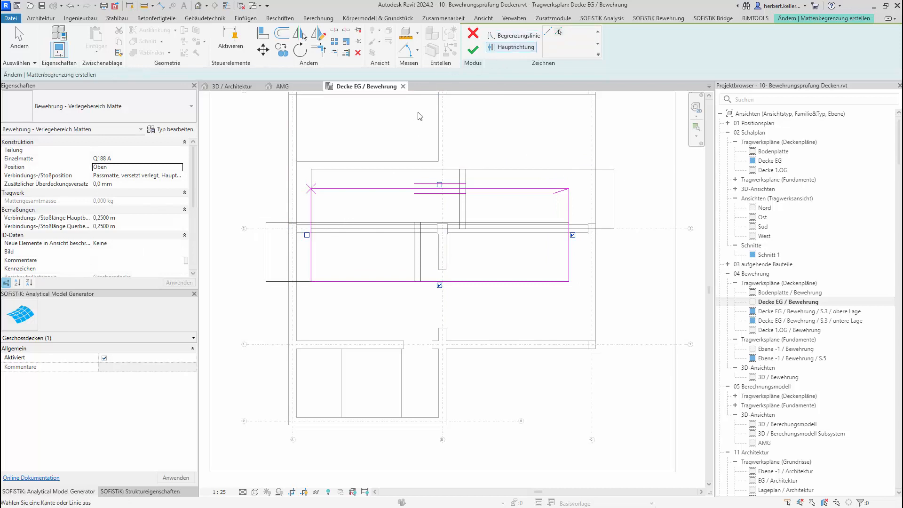
pyautogui.click(315, 251)
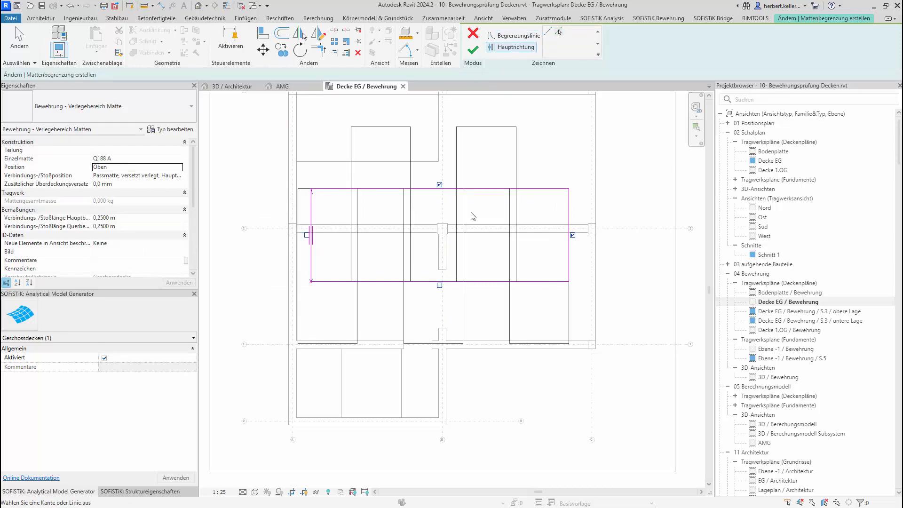
# Finish the fabric area sketch and show the slab's existing reinforcement a_s,vorh for oben längs in the reinforcement check.
pyautogui.click(473, 49)
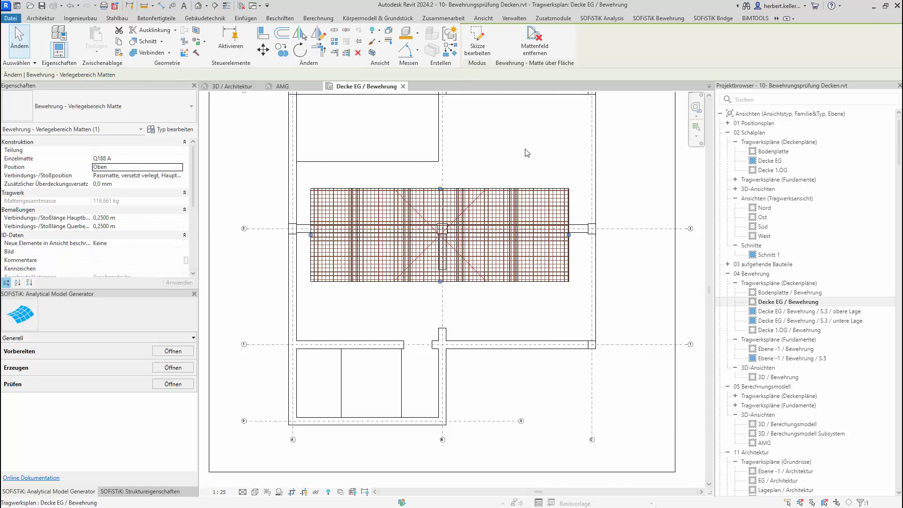
pyautogui.click(663, 19)
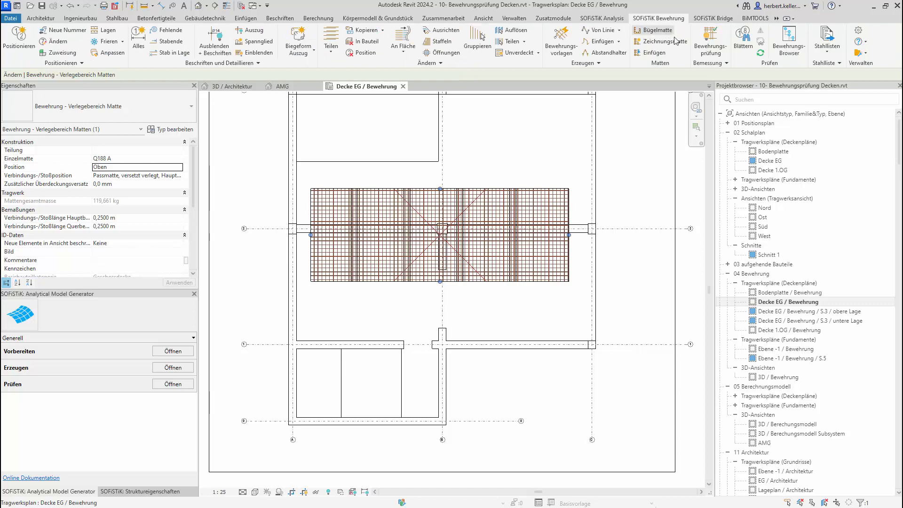
pyautogui.click(712, 45)
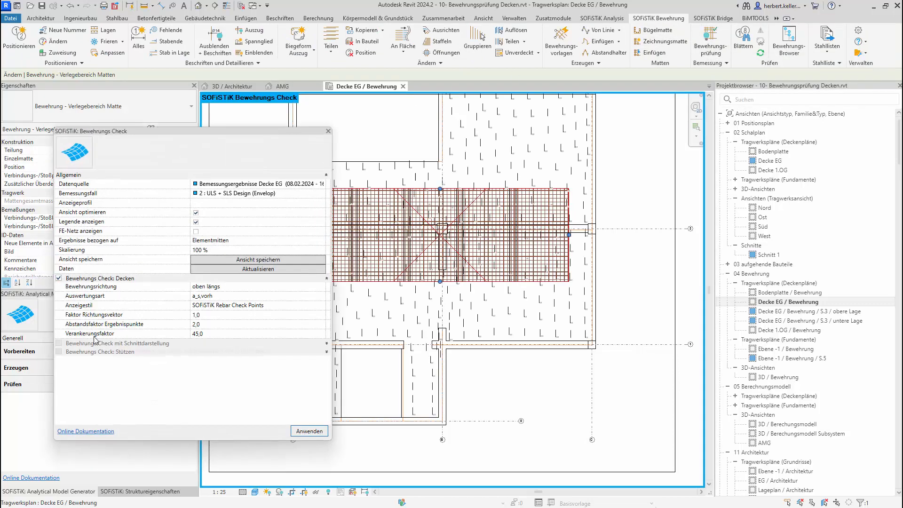
pyautogui.moveTo(94, 339)
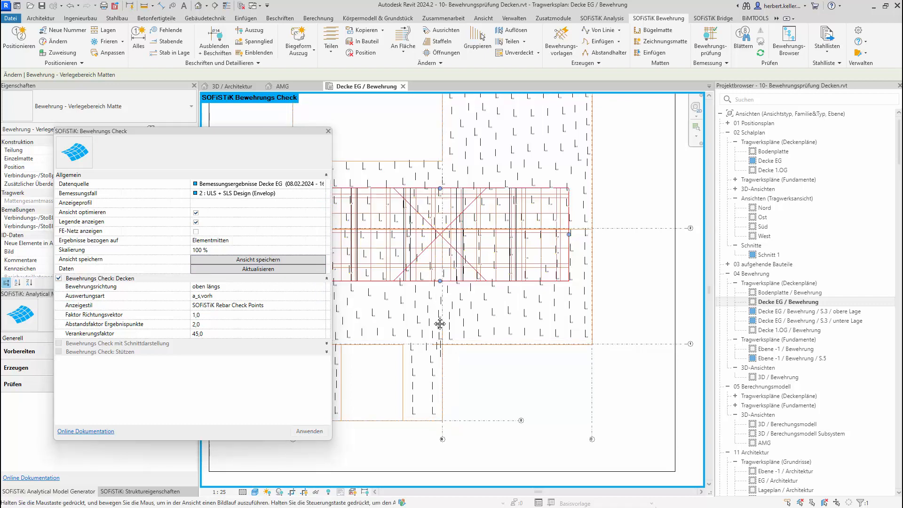
pyautogui.scroll(5, 440, 323)
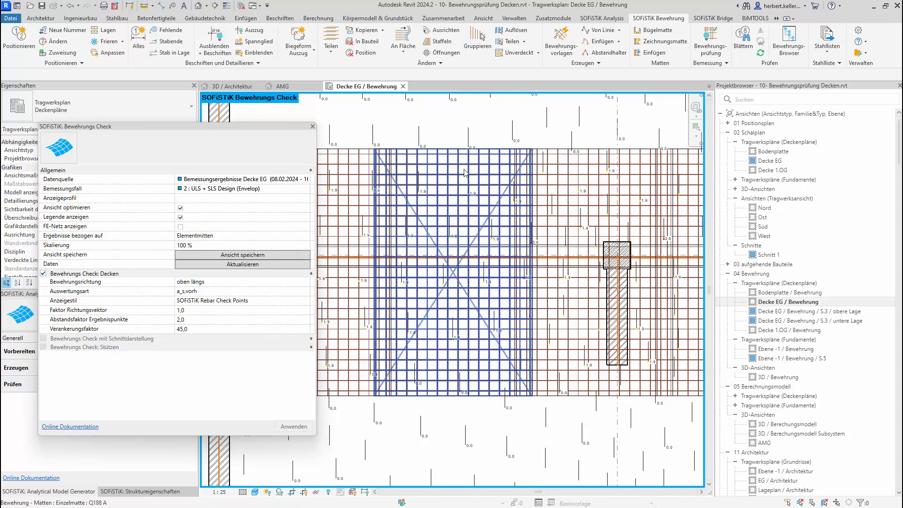
# Hide the Mattenstab subcategory of Bewehrung - Matten in the view's visibility overrides and close the save reminder.
pyautogui.press('v')
pyautogui.press('v')
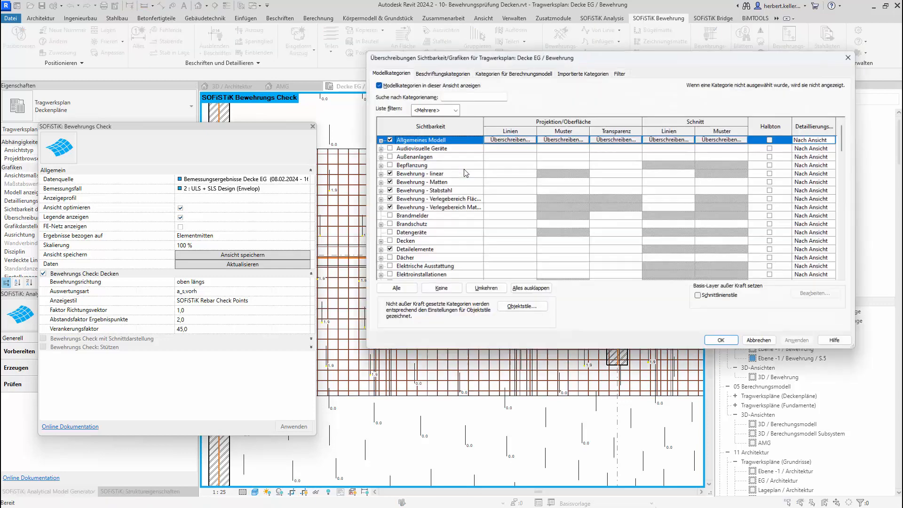
pyautogui.click(379, 182)
pyautogui.click(398, 199)
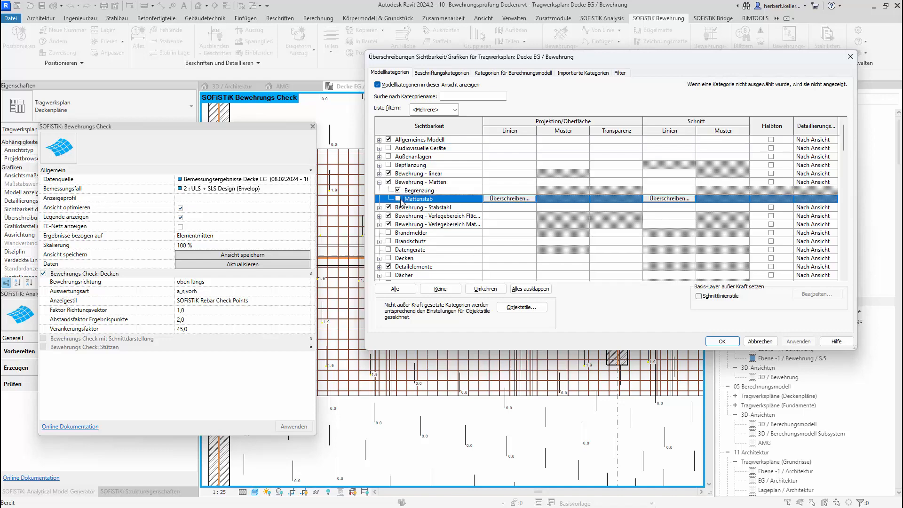
pyautogui.click(722, 341)
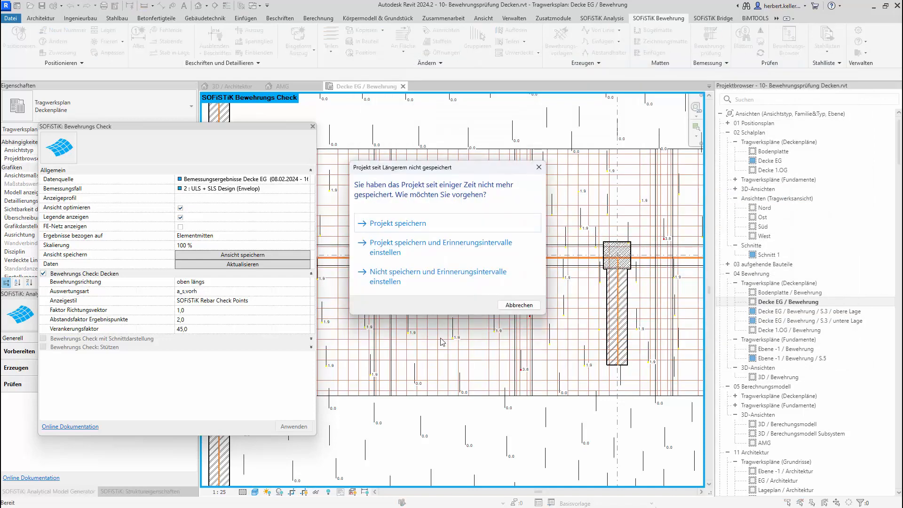
pyautogui.click(413, 255)
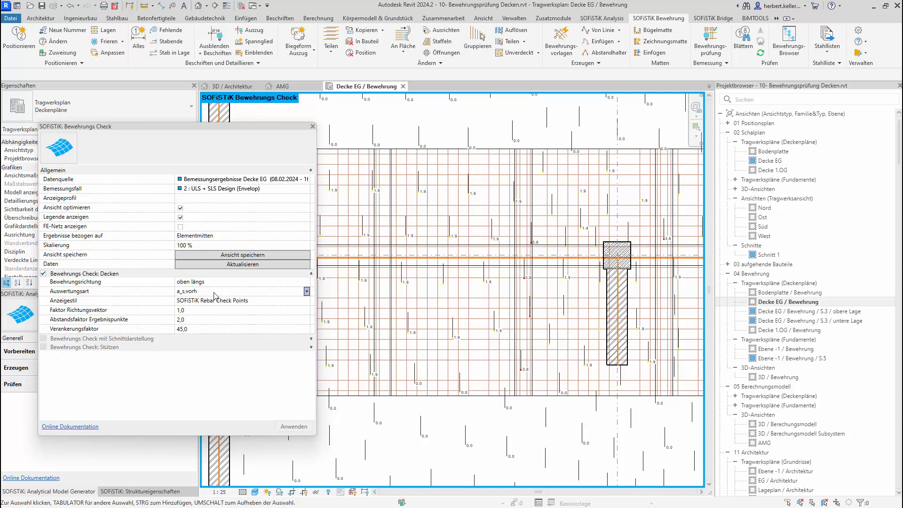
# Switch the slab check's reinforcement direction to oben quer and examine the a_s,vorh values in the fabric overlaps.
pyautogui.scroll(2, 398, 237)
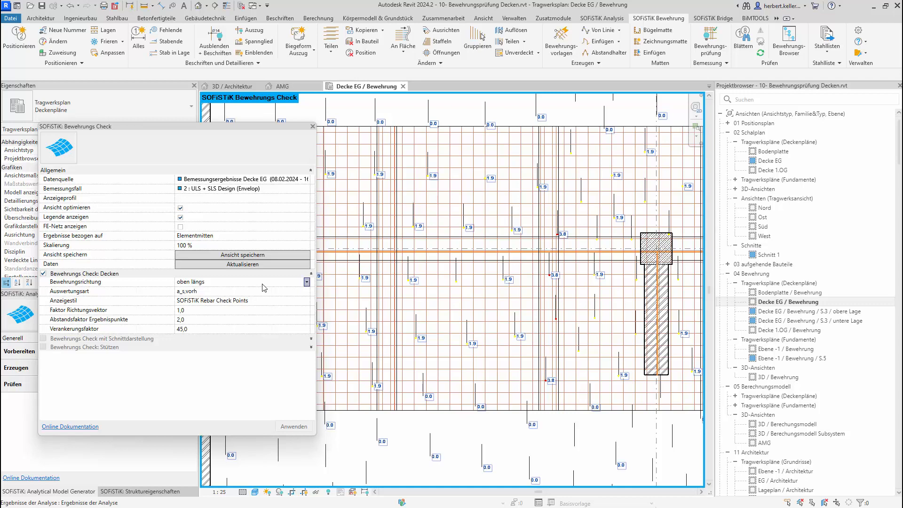
pyautogui.click(306, 282)
pyautogui.click(258, 304)
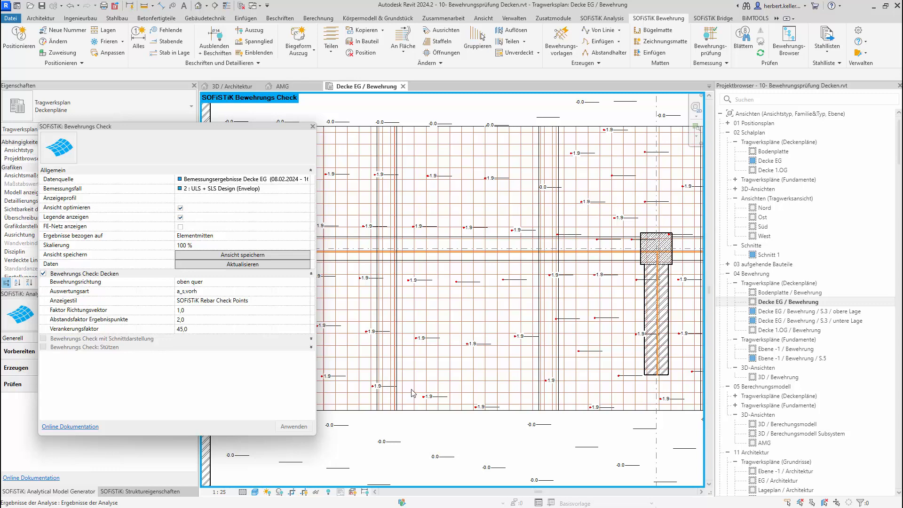
pyautogui.scroll(2, 620, 377)
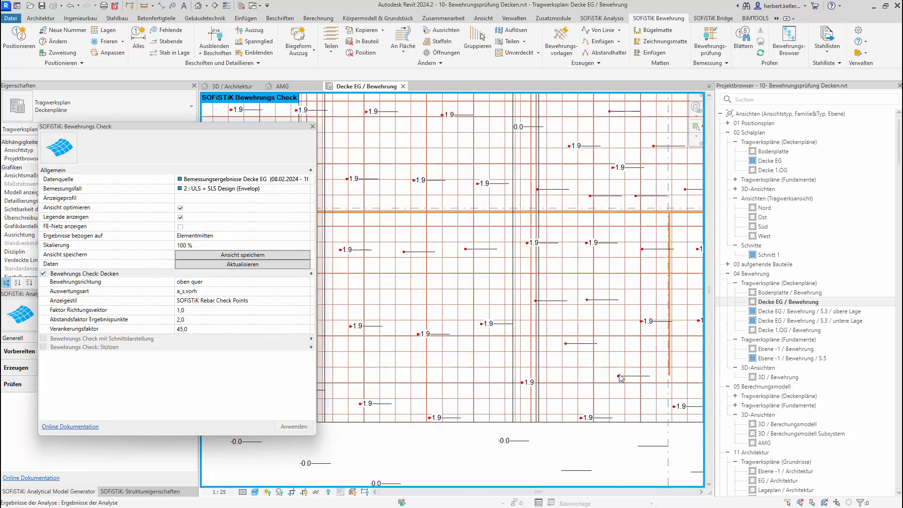
pyautogui.scroll(2, 620, 377)
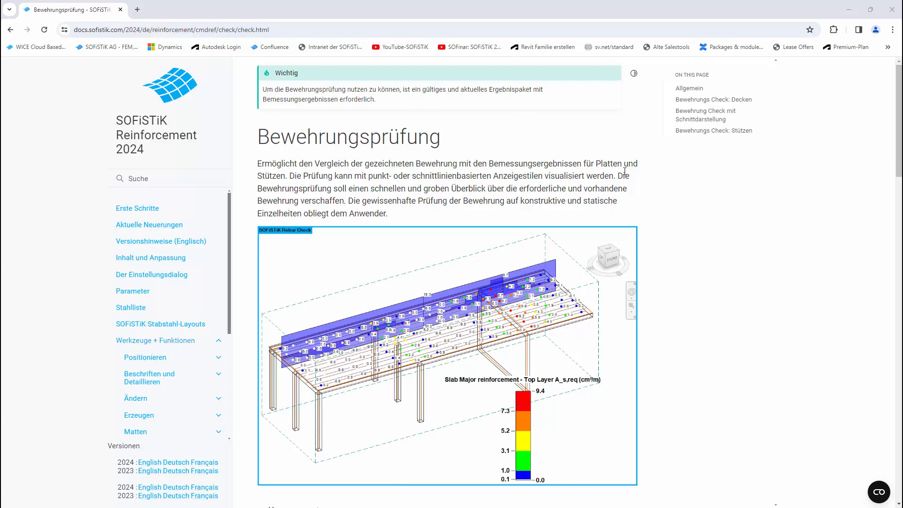
# Switch to the Bewehrungsprüfung documentation in the browser and read the further information on the Verankerungsfaktor, including its anchoring and overlap diagrams.
pyautogui.scroll(-9, 671, 223)
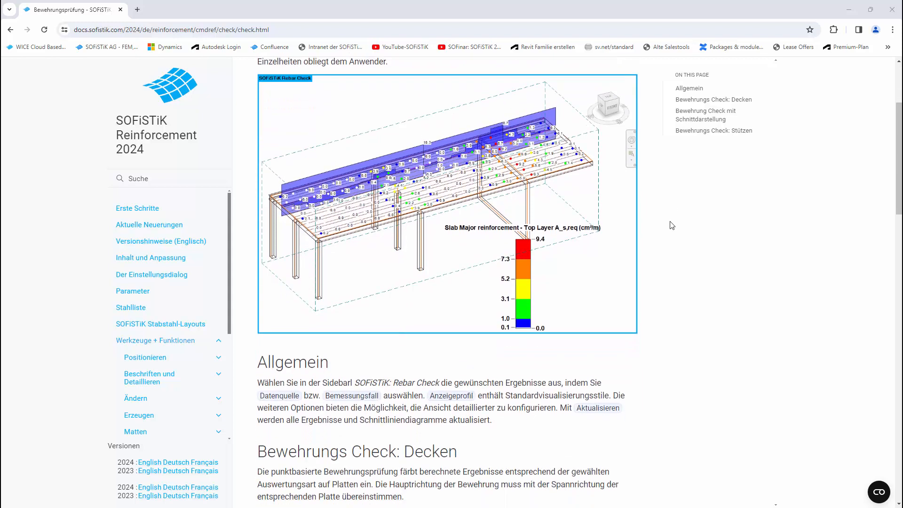
pyautogui.scroll(-5, 672, 225)
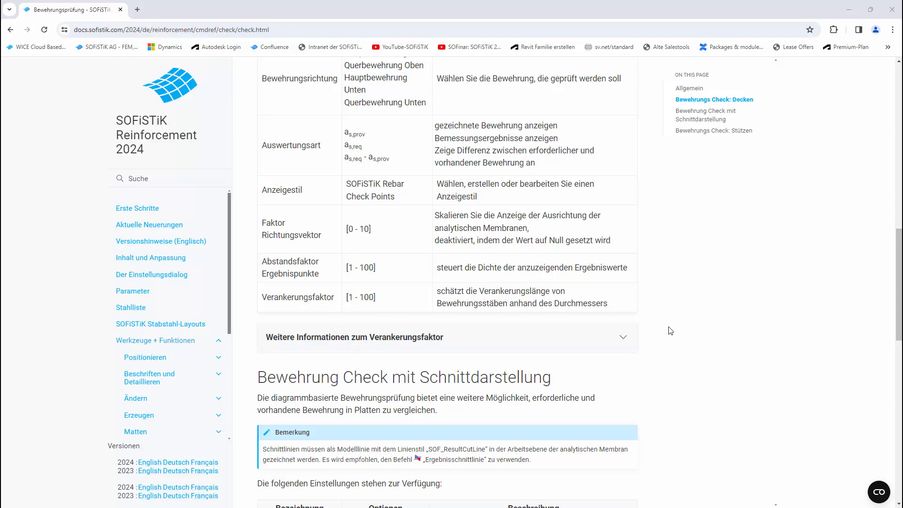
pyautogui.click(614, 337)
pyautogui.scroll(-3, 606, 309)
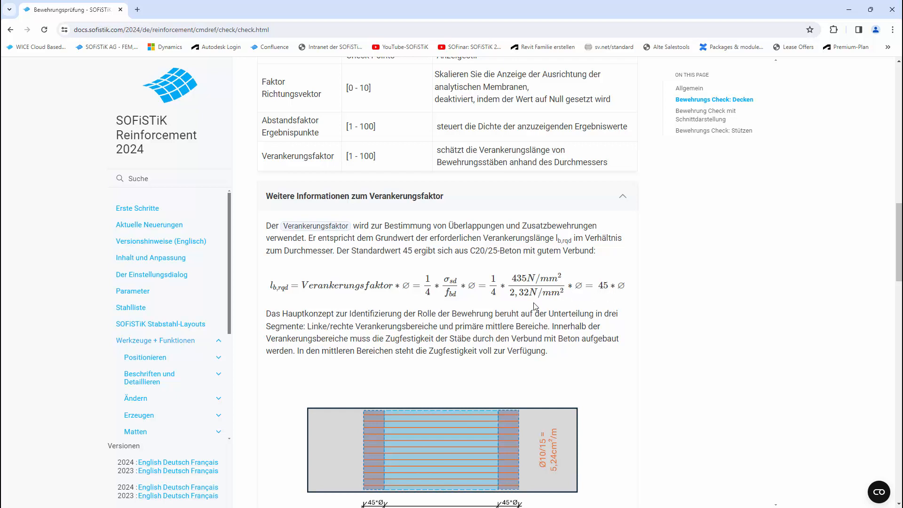
pyautogui.scroll(-2, 559, 308)
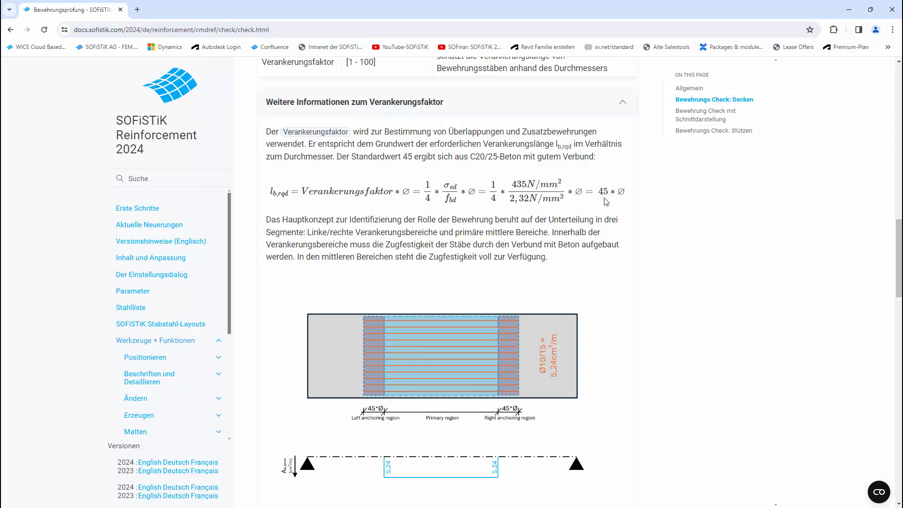
pyautogui.scroll(-5, 598, 240)
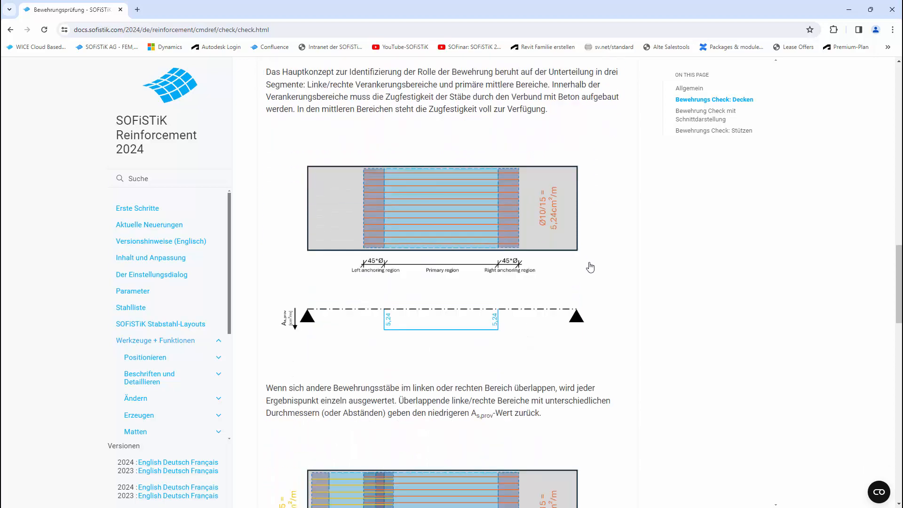
pyautogui.scroll(1, 623, 268)
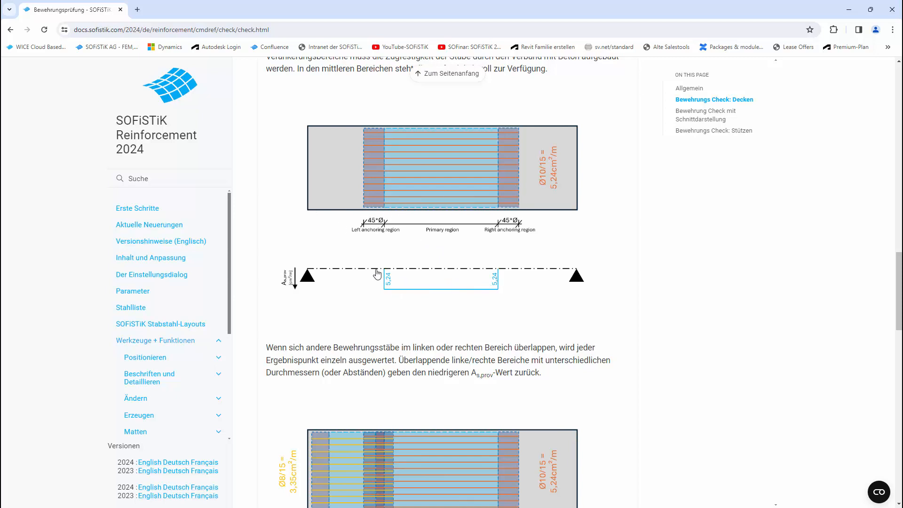
pyautogui.scroll(-2, 517, 269)
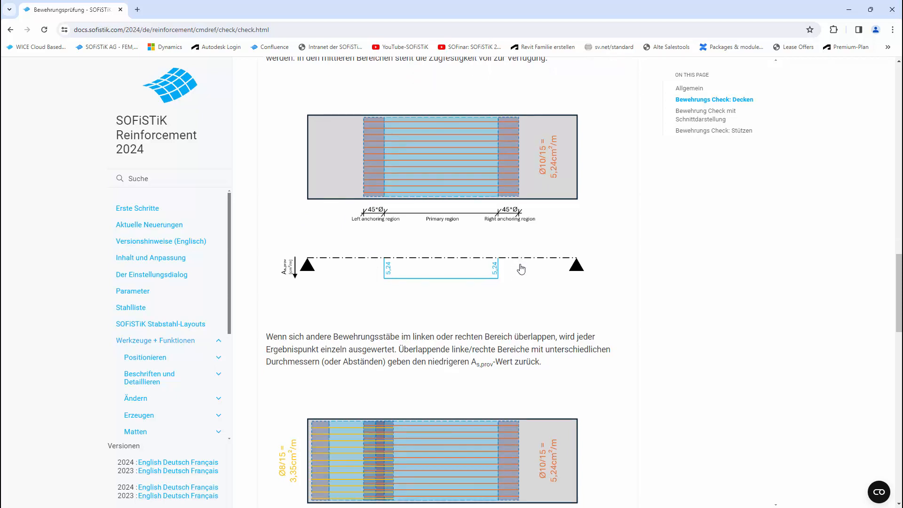
pyautogui.scroll(-2, 545, 226)
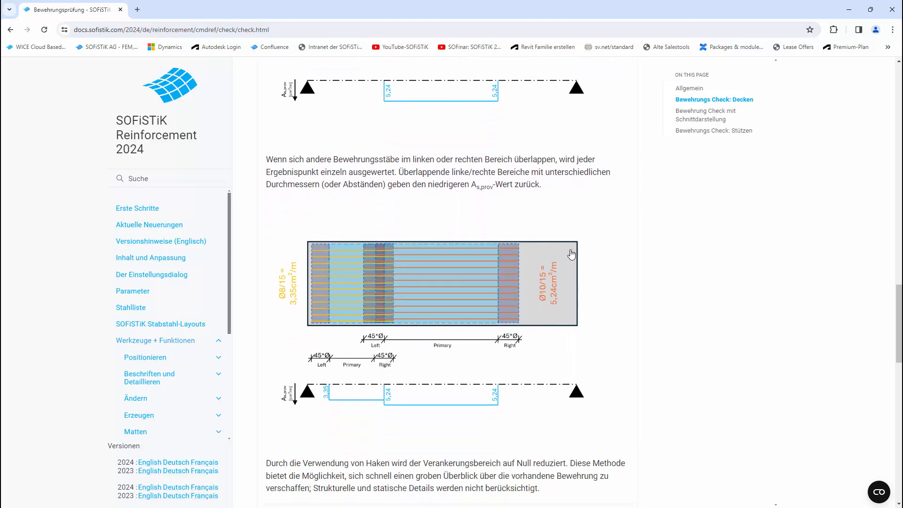
pyautogui.scroll(-1, 609, 278)
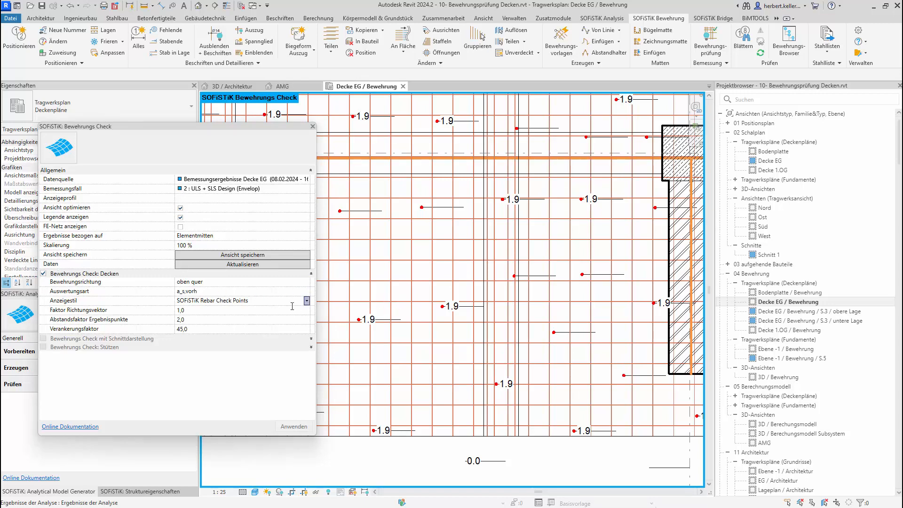
# Switch back to Revit and set the slab check's Verankerungsfaktor to 0.
pyautogui.click(210, 330)
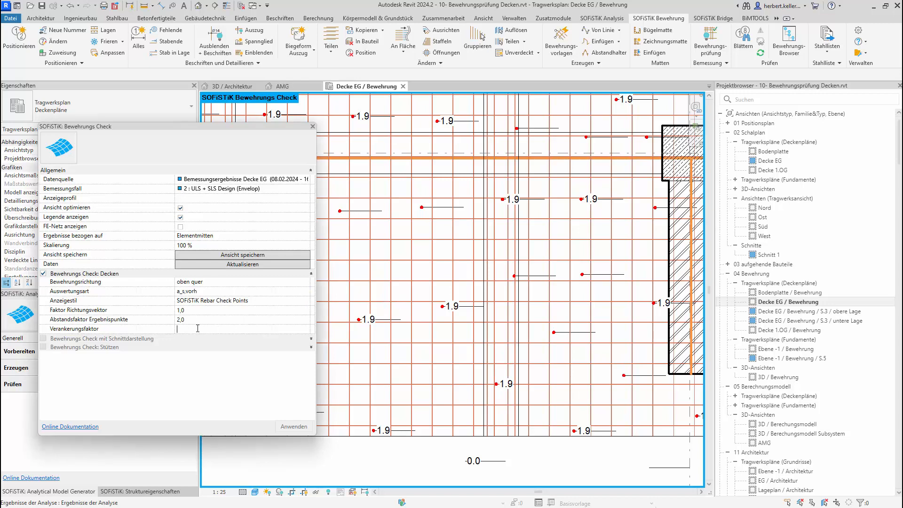
pyautogui.write('0')
pyautogui.press('Return')
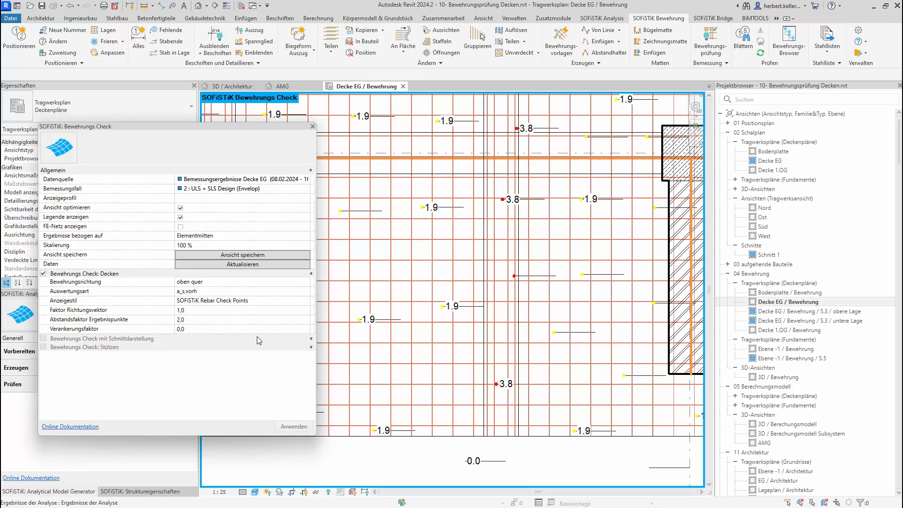
# Set the slab check's Verankerungsfaktor to 40 and apply it.
pyautogui.click(180, 329)
pyautogui.write('40')
pyautogui.press('Return')
pyautogui.click(294, 426)
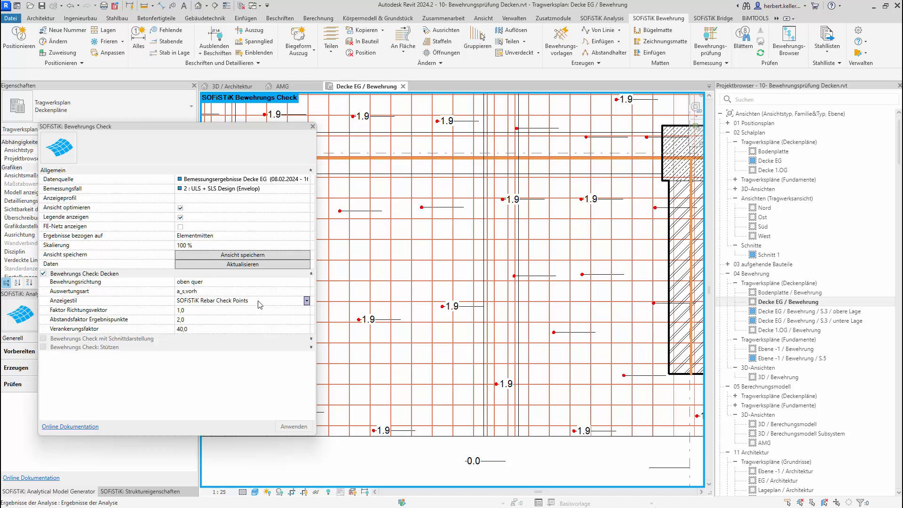
# Show the reinforcement difference a_s,erf - a_s,vorh for oben quer around the middle column, and end the reinforcement check.
pyautogui.click(307, 292)
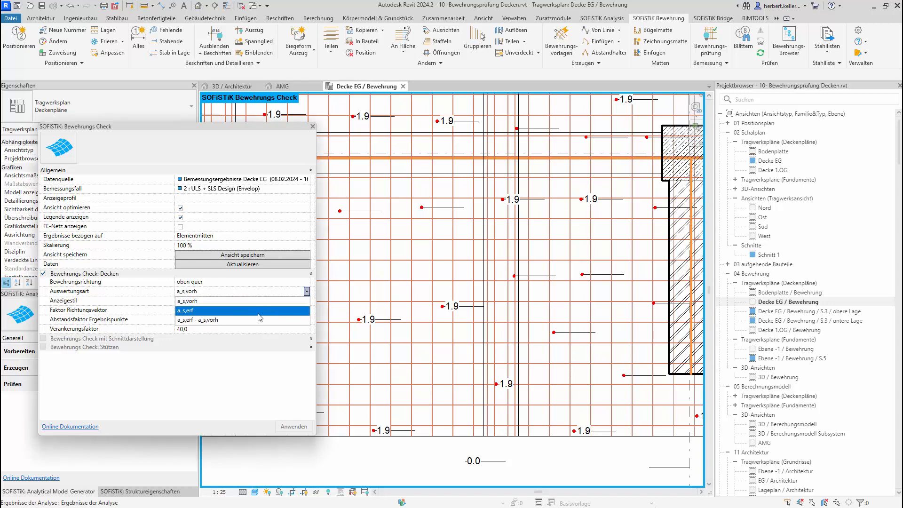
pyautogui.click(234, 320)
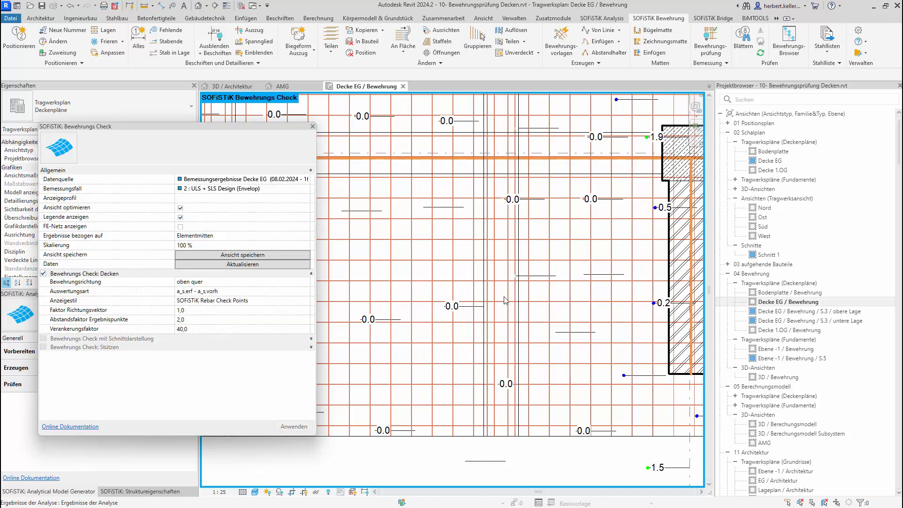
pyautogui.scroll(-2, 609, 294)
pyautogui.moveTo(607, 306); pyautogui.dragTo(500, 371, button='middle')
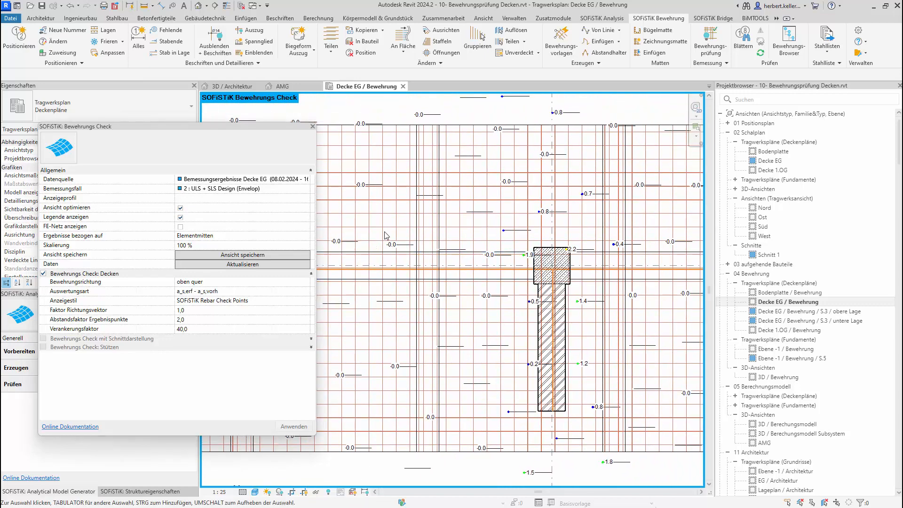
pyautogui.moveTo(479, 327); pyautogui.dragTo(424, 354, button='middle')
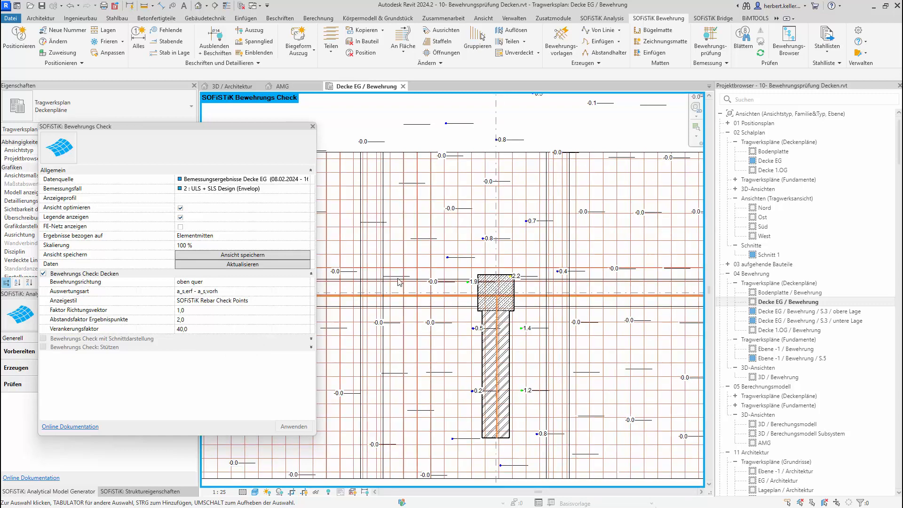
pyautogui.click(711, 42)
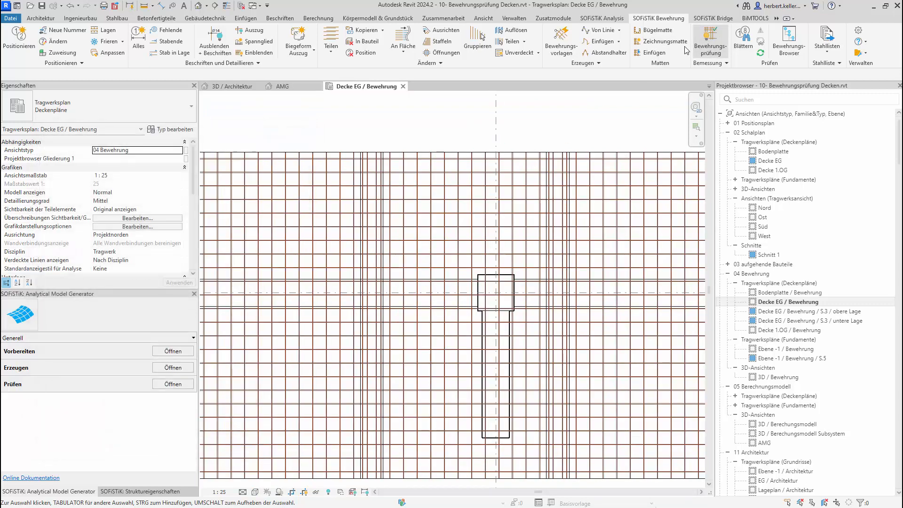
# Place a Q257 A single fabric sheet in the upper layer of the Decke EG slab, across the middle column.
pyautogui.scroll(-5, 564, 153)
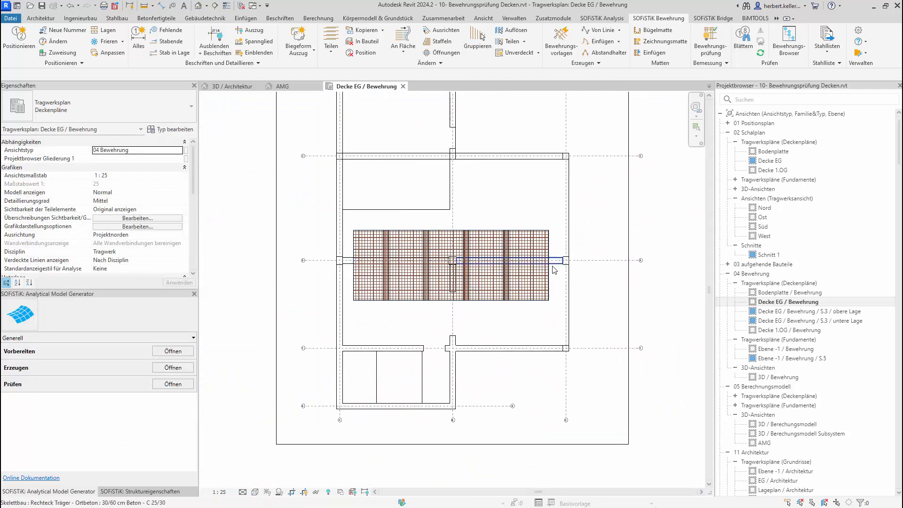
pyautogui.click(569, 203)
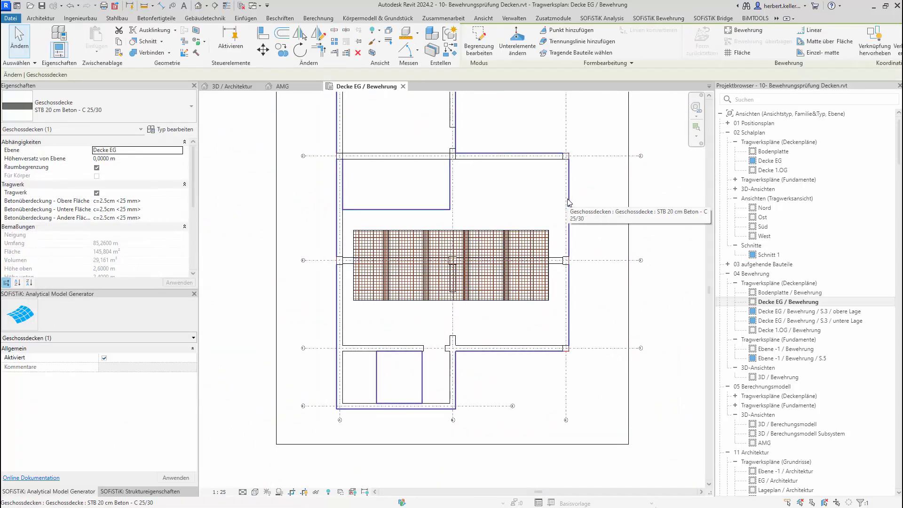
pyautogui.click(819, 52)
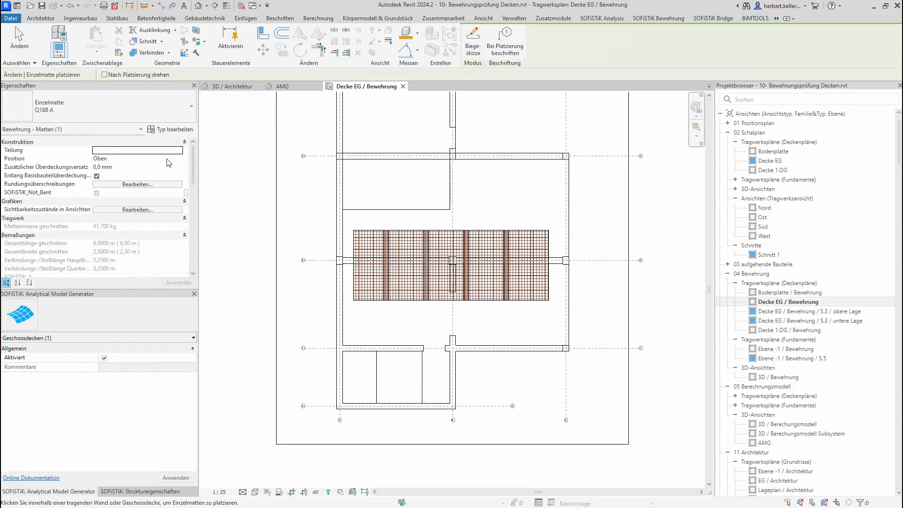
pyautogui.click(168, 109)
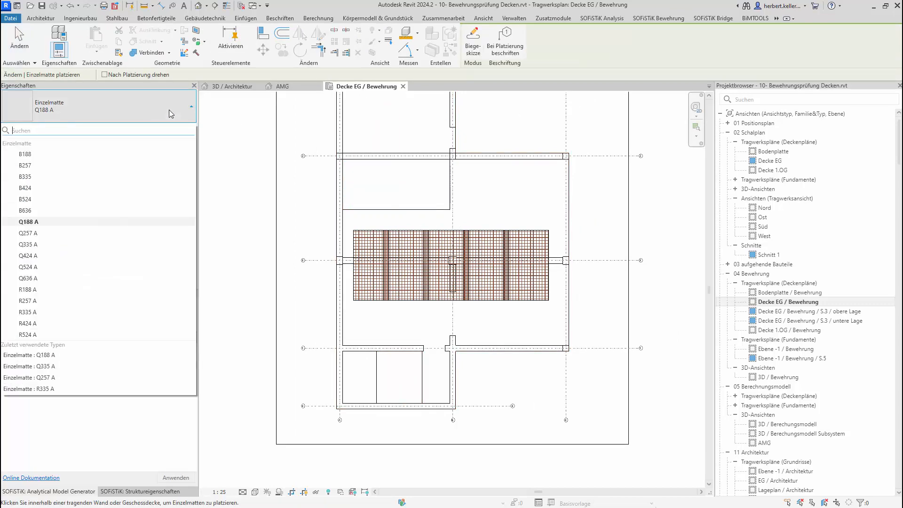
pyautogui.click(89, 233)
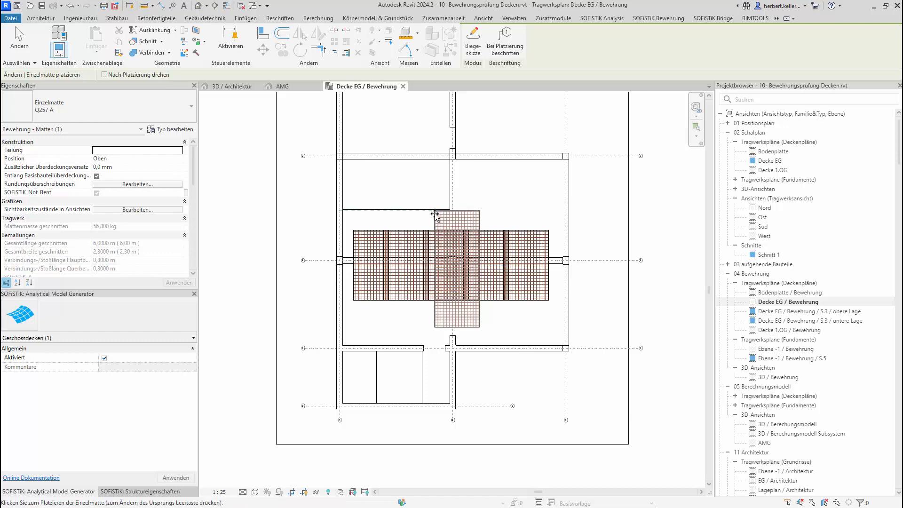
pyautogui.click(435, 214)
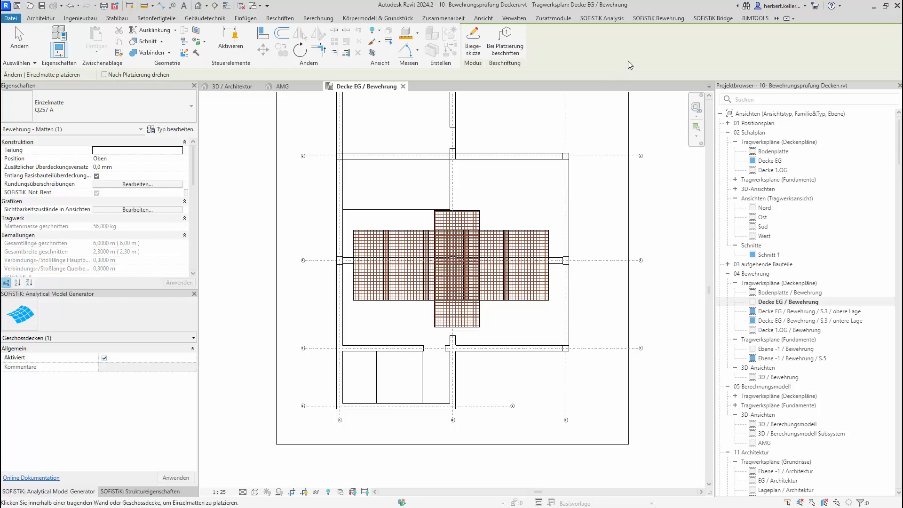
pyautogui.click(660, 18)
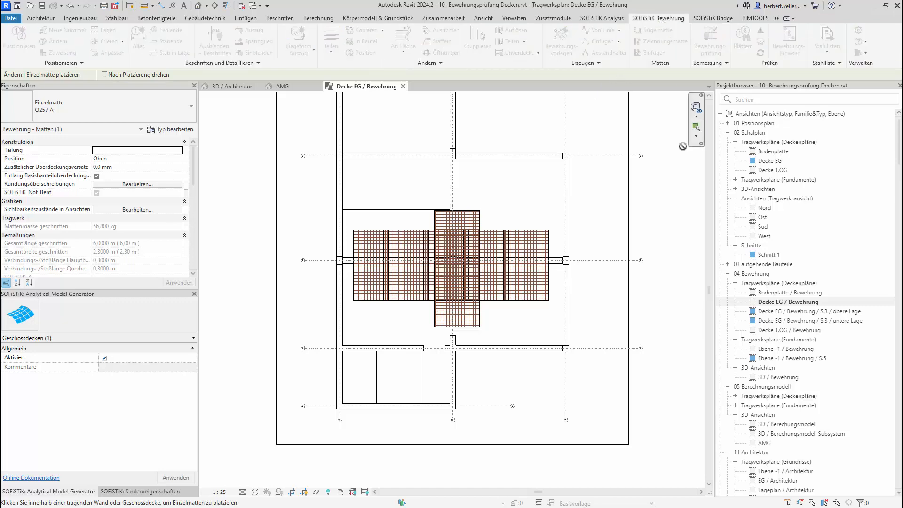
pyautogui.press('Escape')
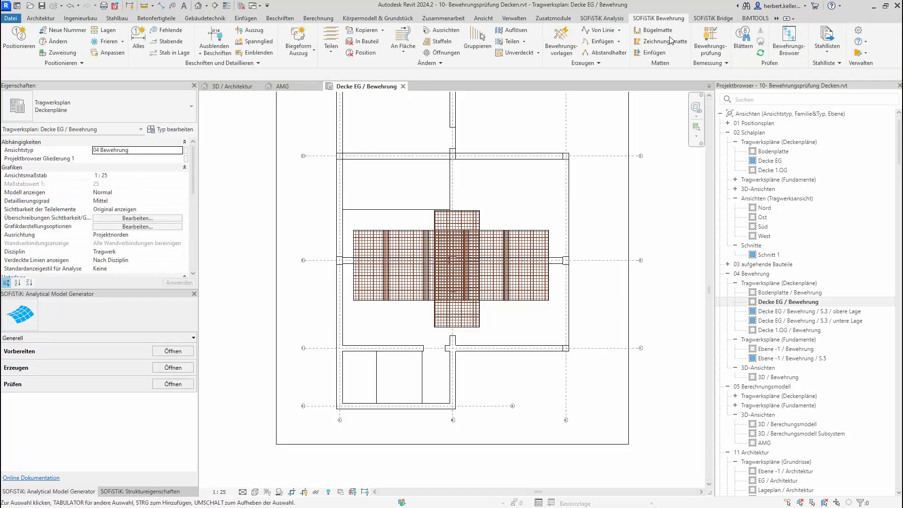
# Run the reinforcement check again and examine the oben quer difference a_s,erf - a_s,vorh around the middle column.
pyautogui.click(708, 40)
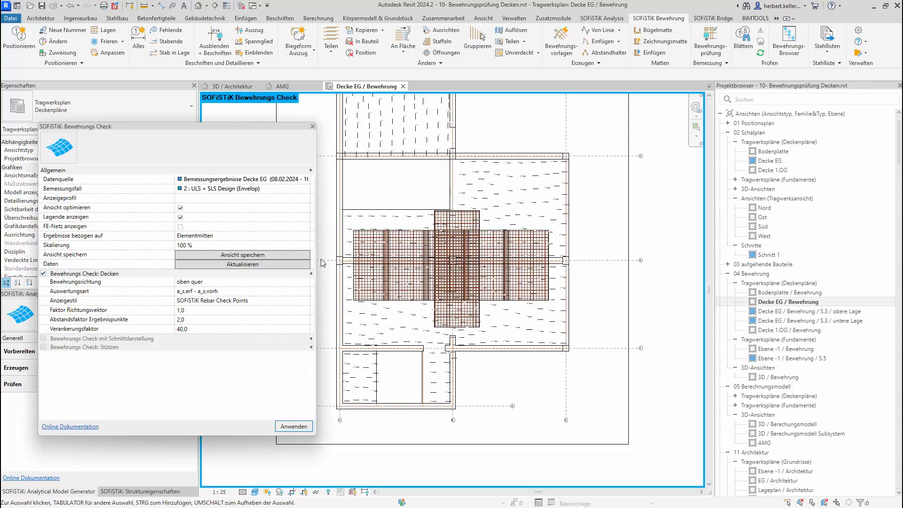
pyautogui.scroll(4, 453, 281)
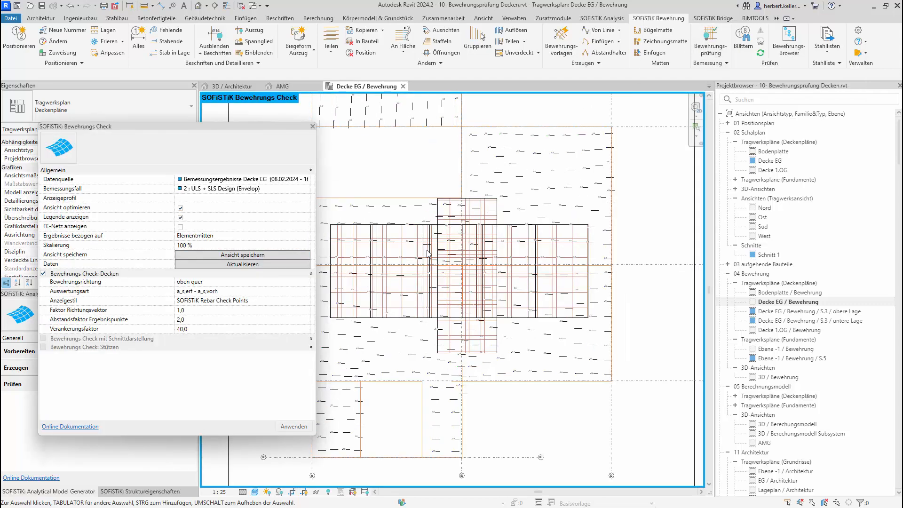
pyautogui.scroll(3, 453, 280)
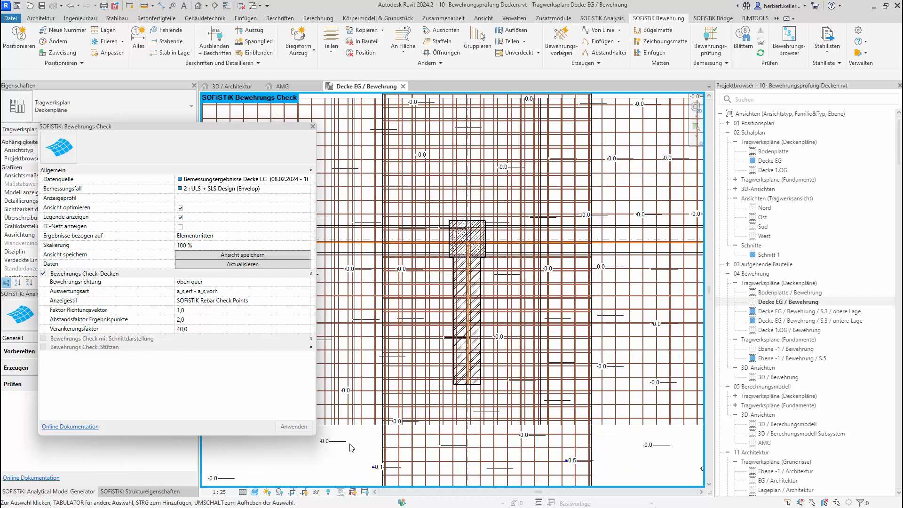
# Hide the Mattenstab subcategory of Bewehrung - Matten in the check view, and end the reinforcement check.
pyautogui.press('v')
pyautogui.press('g')
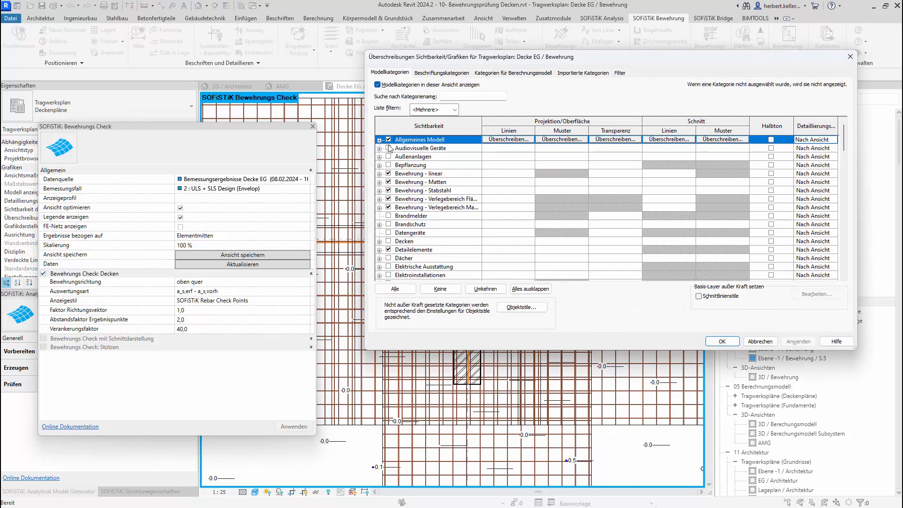
pyautogui.click(379, 182)
pyautogui.click(398, 202)
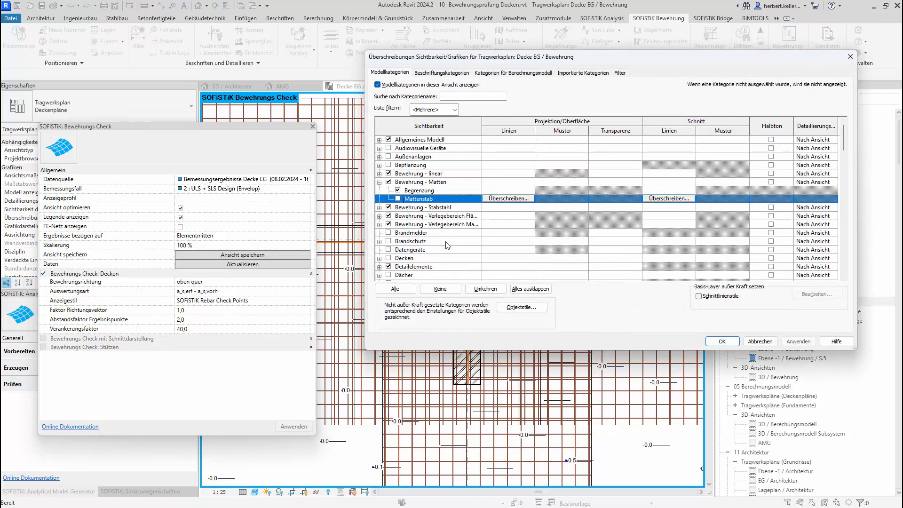
pyautogui.click(724, 342)
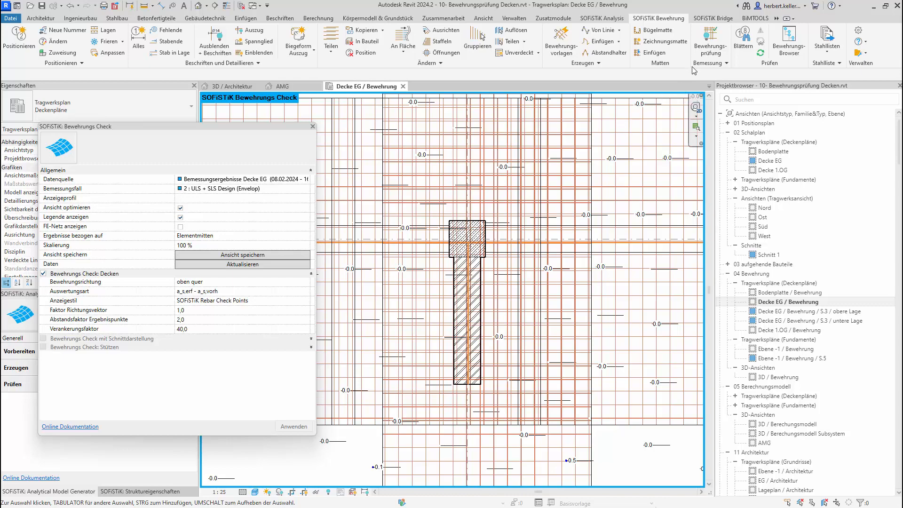
pyautogui.click(710, 45)
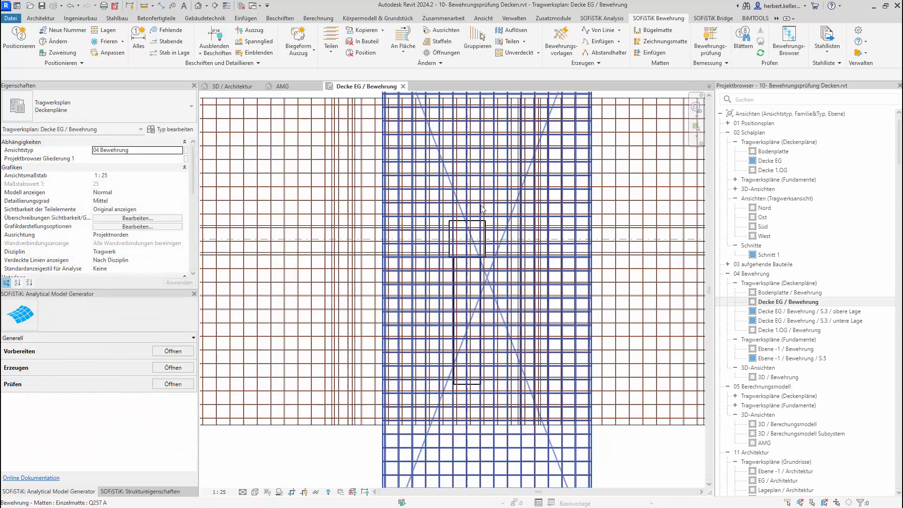
# Set the work plane of the Decke EG reinforcement plan to Ebene : Decke EG.
pyautogui.scroll(-8, 482, 210)
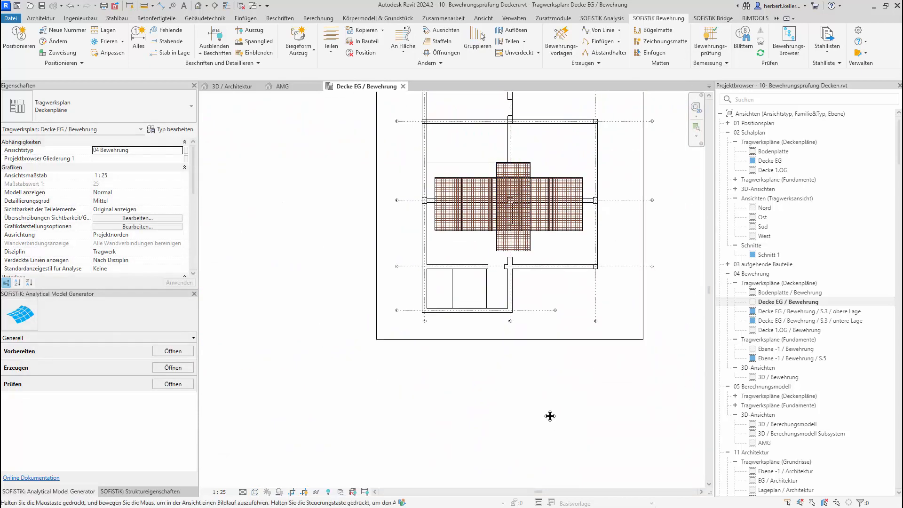
pyautogui.moveTo(550, 415); pyautogui.dragTo(508, 452, button='middle')
pyautogui.click(80, 18)
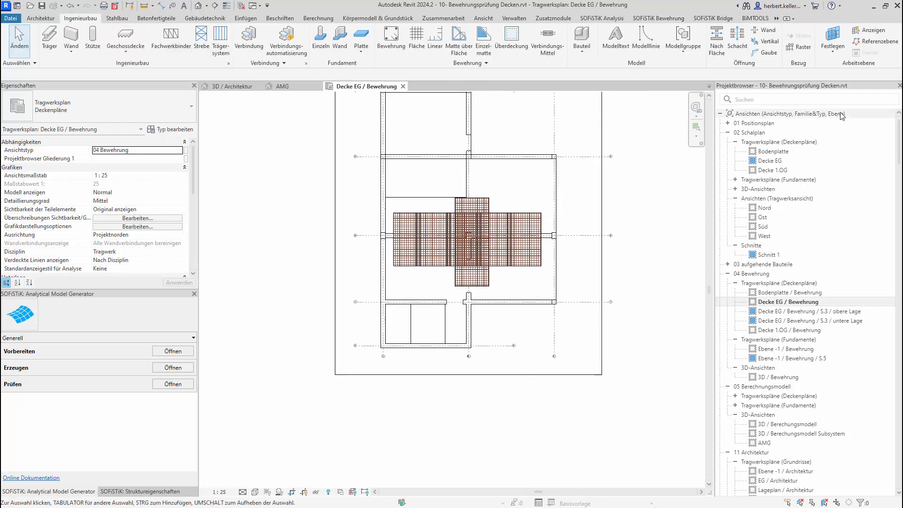
pyautogui.click(834, 38)
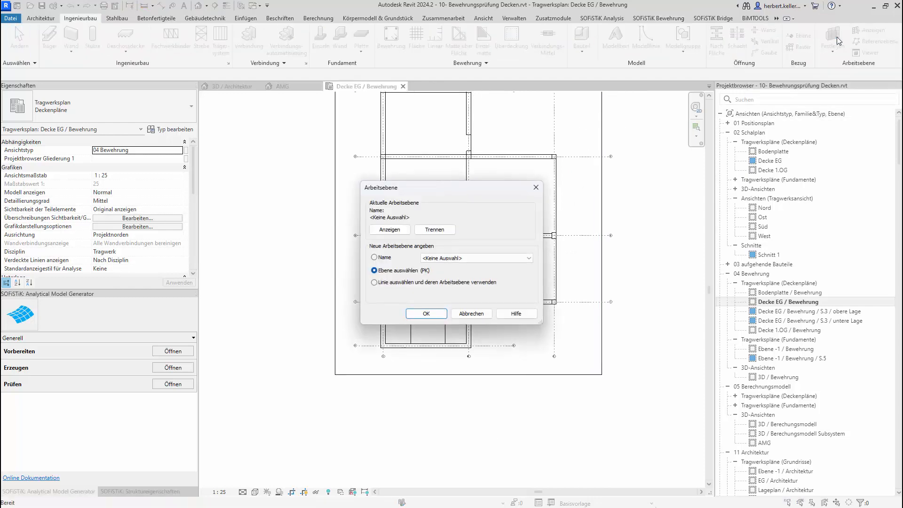
pyautogui.click(374, 257)
pyautogui.click(529, 258)
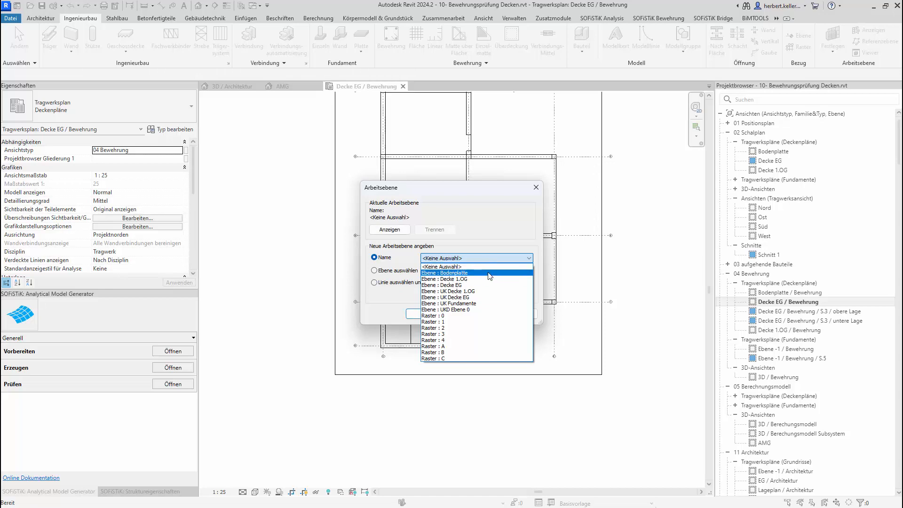
pyautogui.click(451, 285)
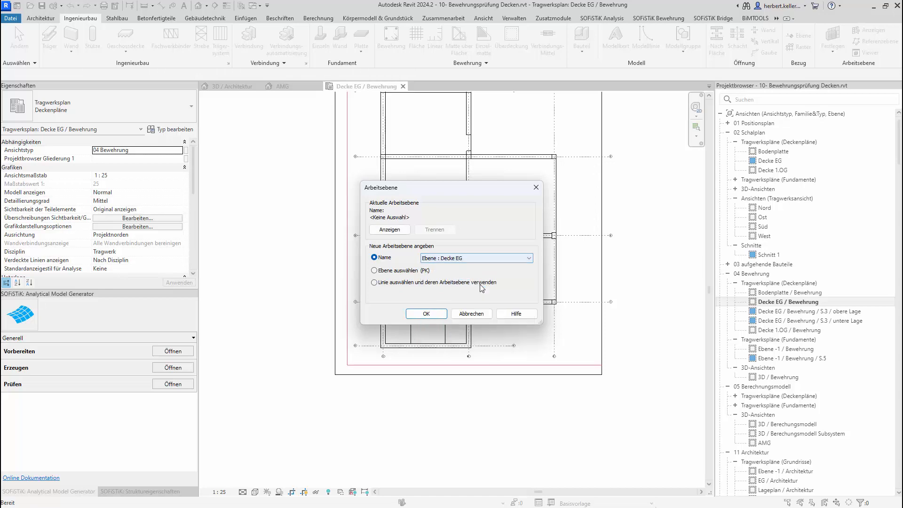
pyautogui.click(438, 314)
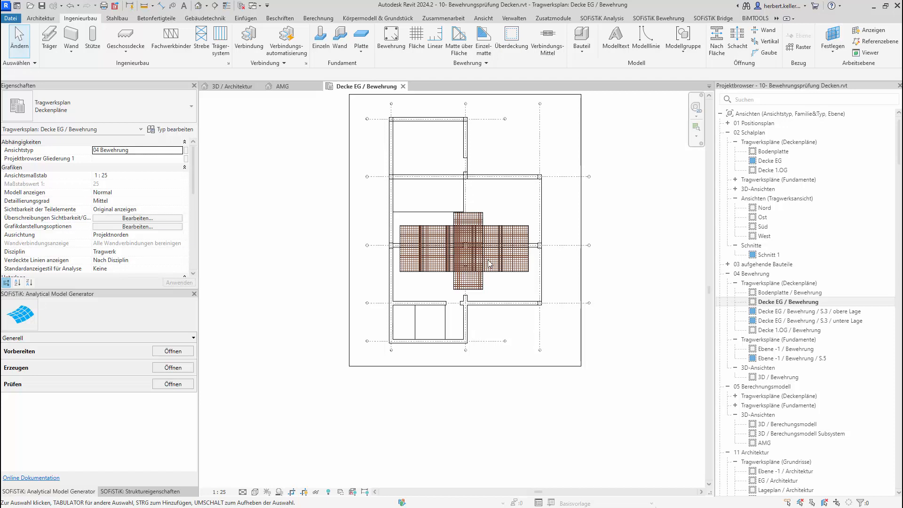
# Draw a horizontal Schnittlinie Ergebnisdarstellung along grid 2 through the middle column, extending past both outer edges of the slab.
pyautogui.scroll(2, 514, 239)
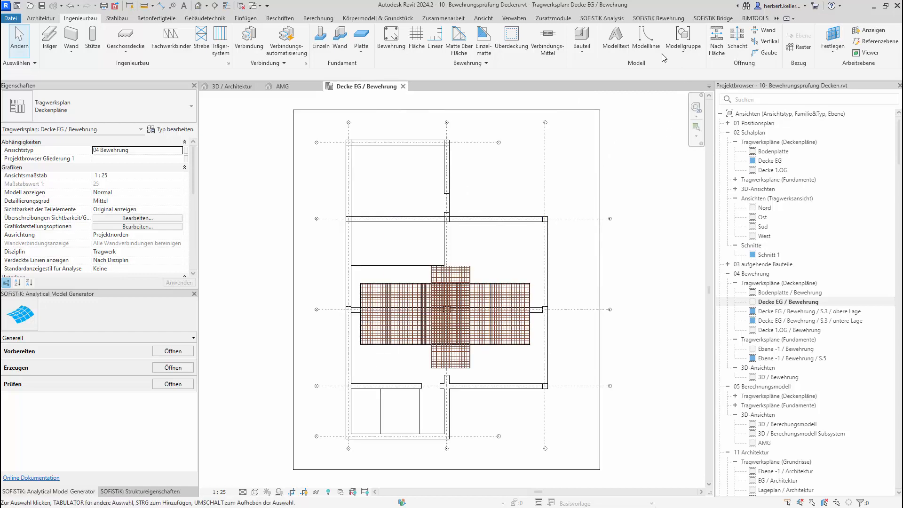
pyautogui.click(653, 19)
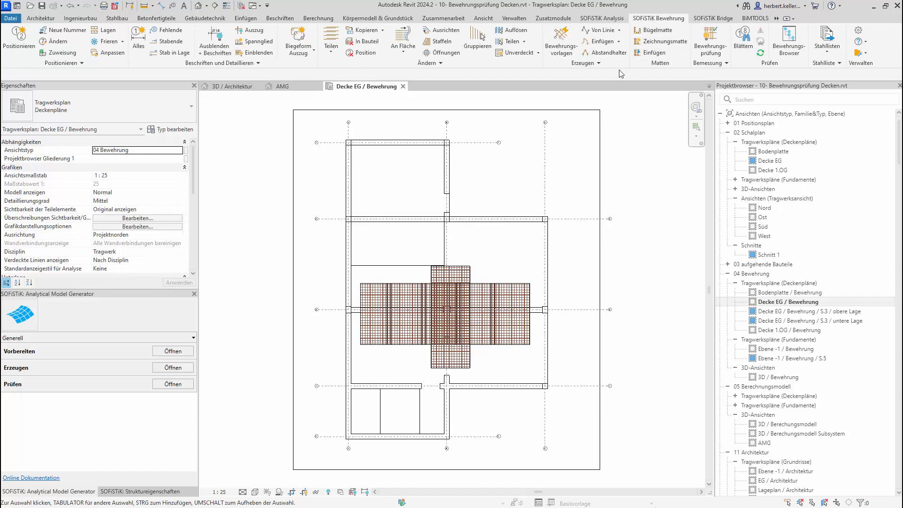
pyautogui.click(728, 64)
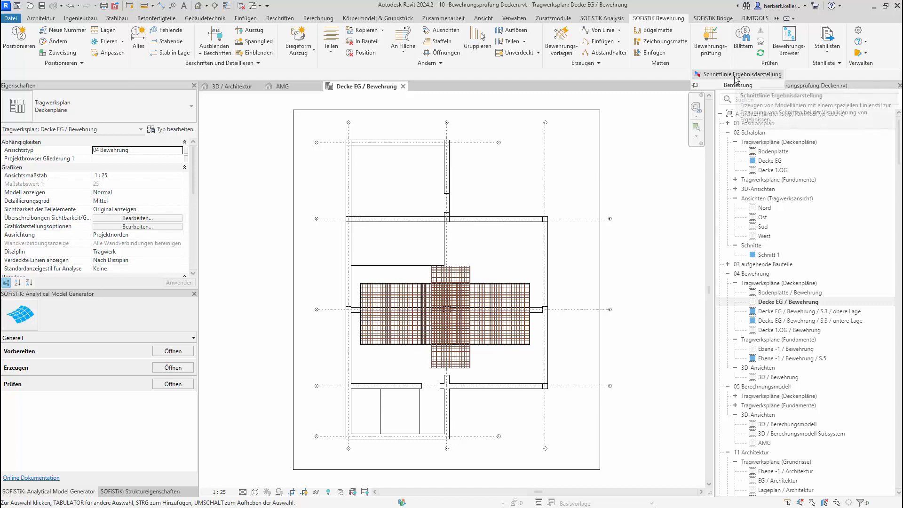
pyautogui.click(737, 75)
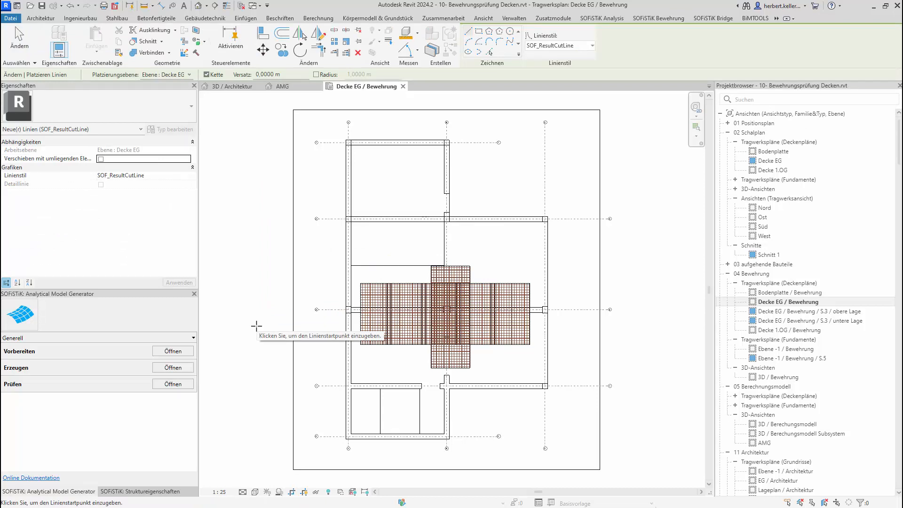
pyautogui.click(333, 309)
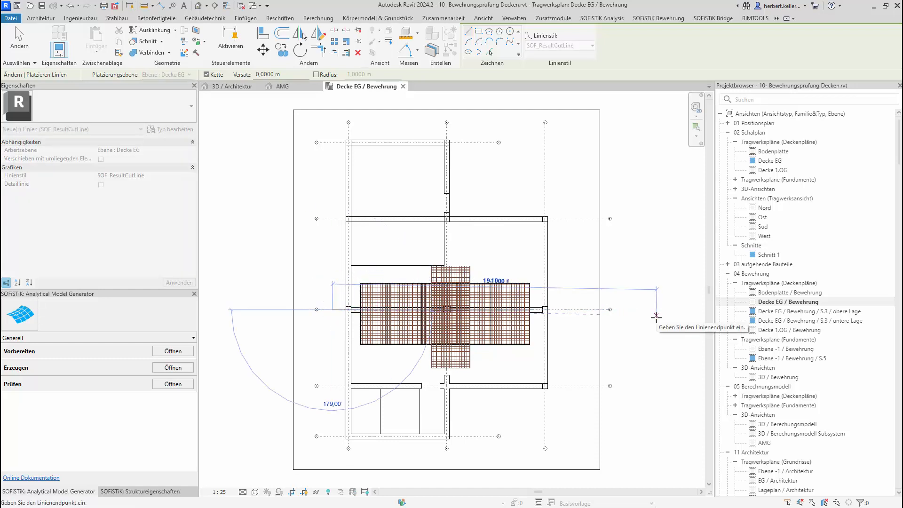
pyautogui.click(570, 308)
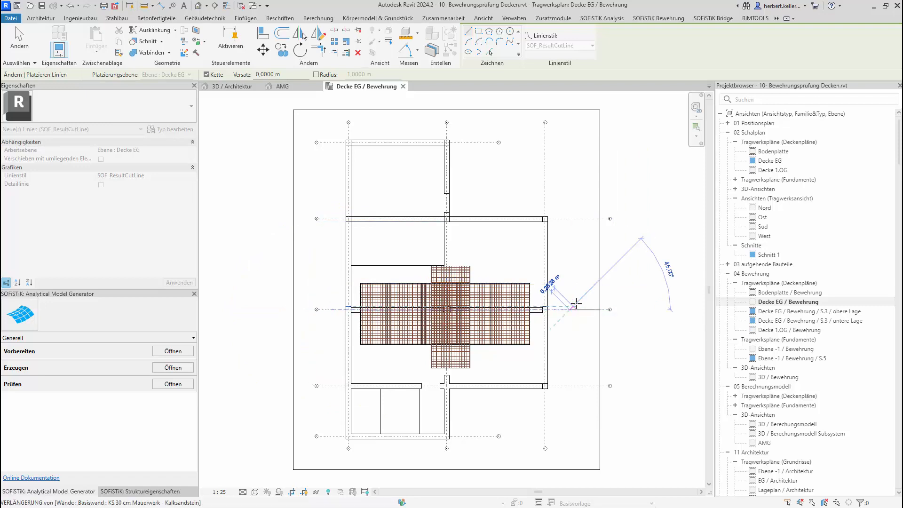
pyautogui.scroll(2, 567, 302)
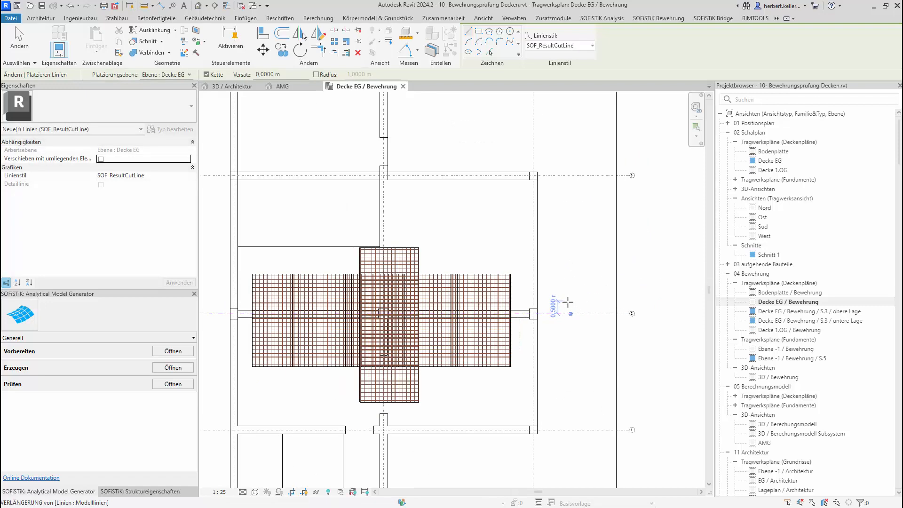
pyautogui.press('Escape')
# Restart the reinforcement check with the new result section line in place and update its data.
pyautogui.scroll(2, 641, 355)
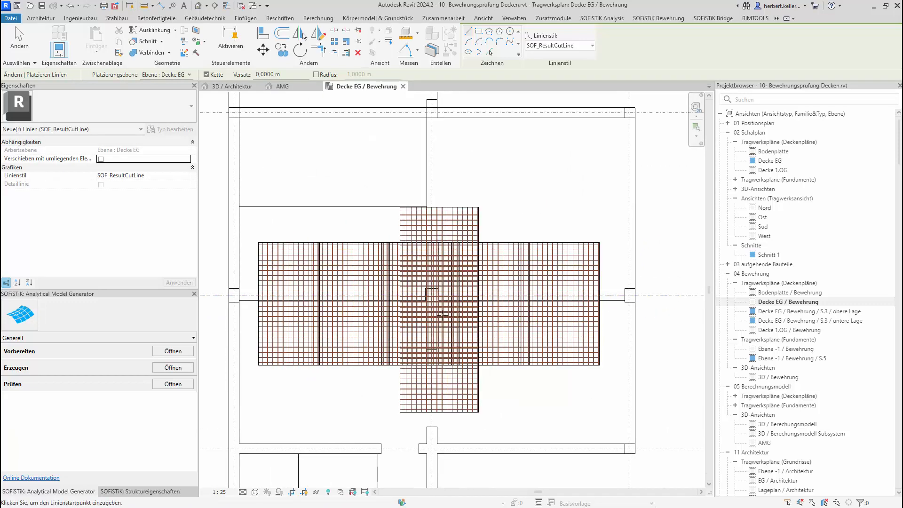
pyautogui.moveTo(251, 311); pyautogui.dragTo(304, 323, button='middle')
pyautogui.scroll(1, 305, 323)
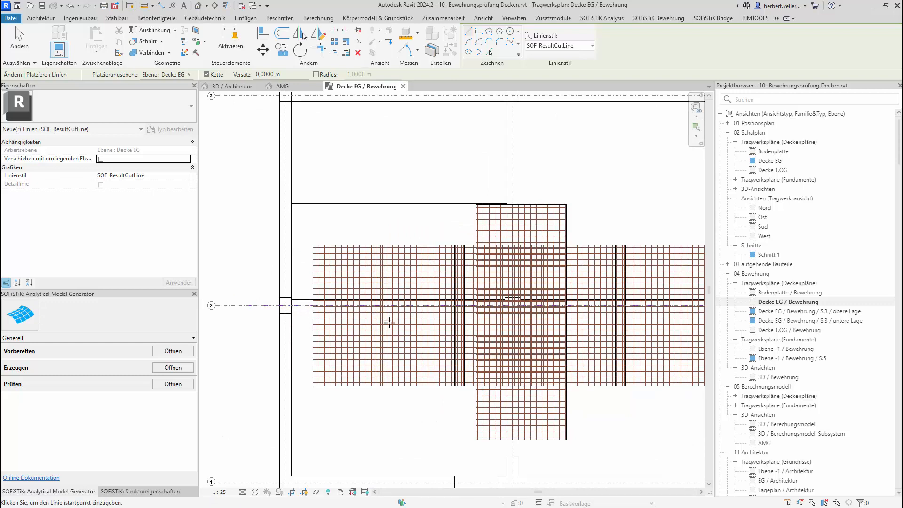
pyautogui.scroll(-1, 381, 348)
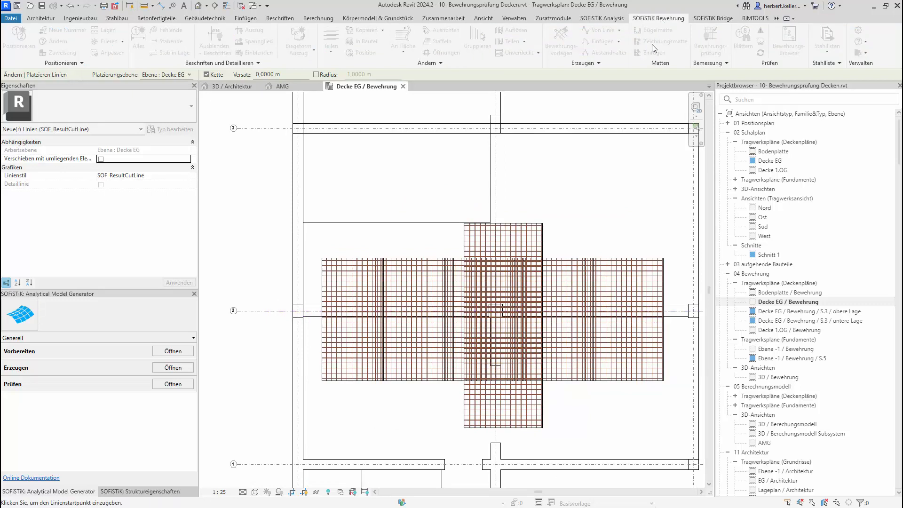
pyautogui.click(661, 20)
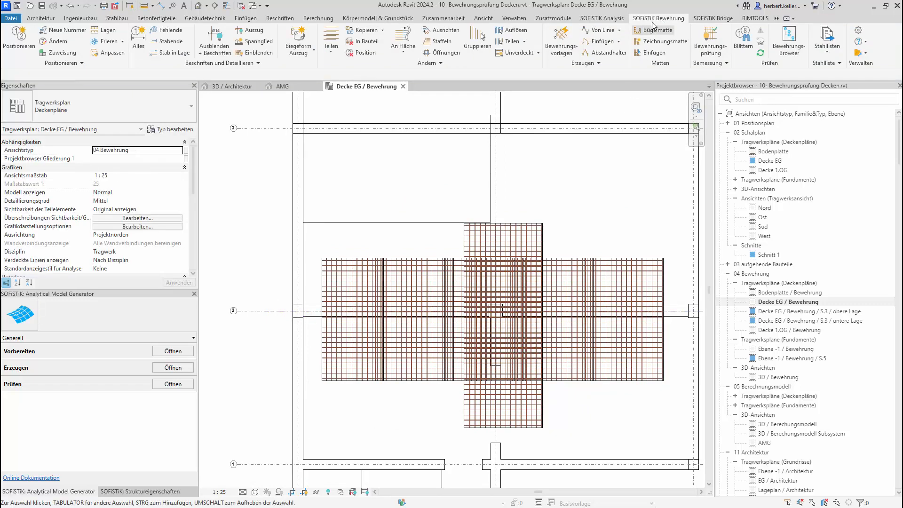
pyautogui.click(710, 44)
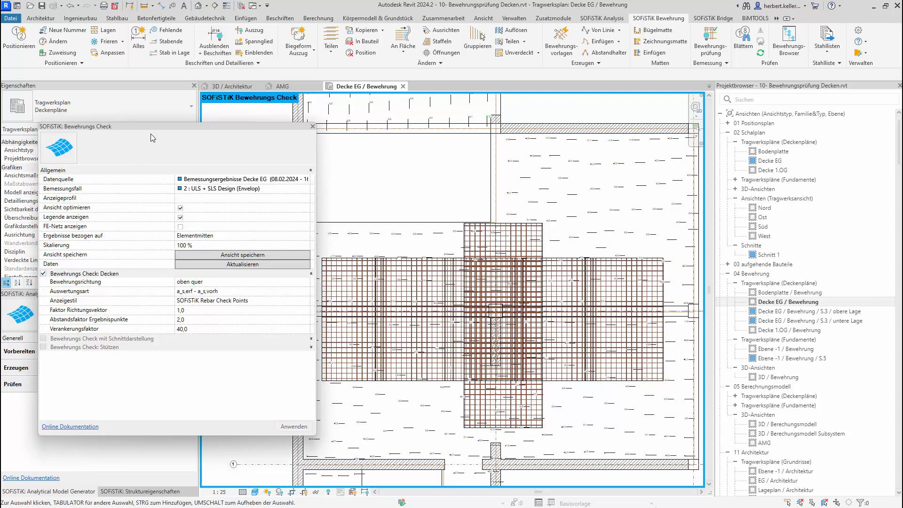
pyautogui.moveTo(220, 129); pyautogui.dragTo(201, 86)
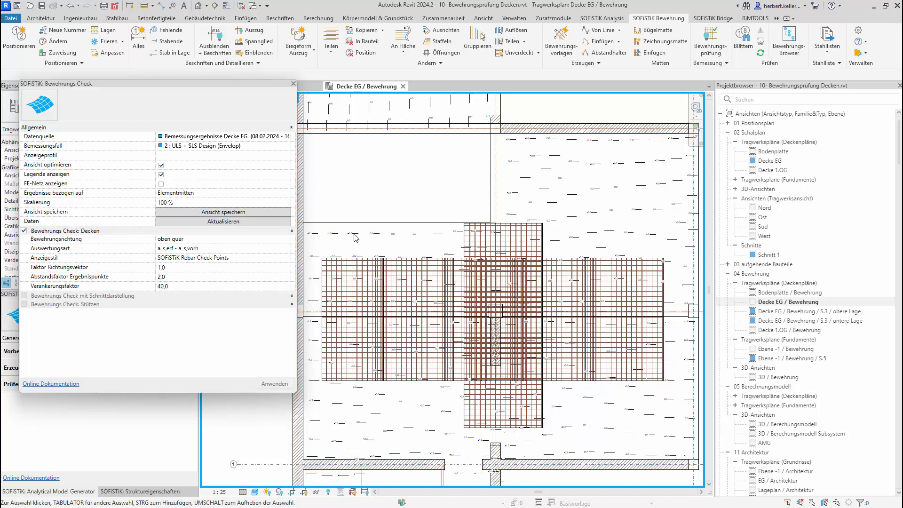
pyautogui.click(237, 222)
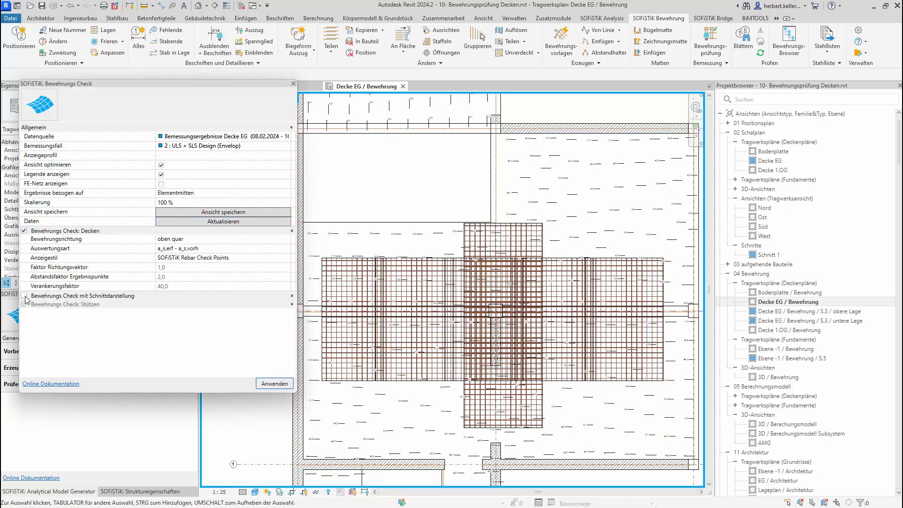
# Enable the Bewehrungs Check mit Schnittdarstellung with Bewehrungsrichtung quer, Auswertungsart a_s,vorh and Darstellung kippen turned on.
pyautogui.click(24, 297)
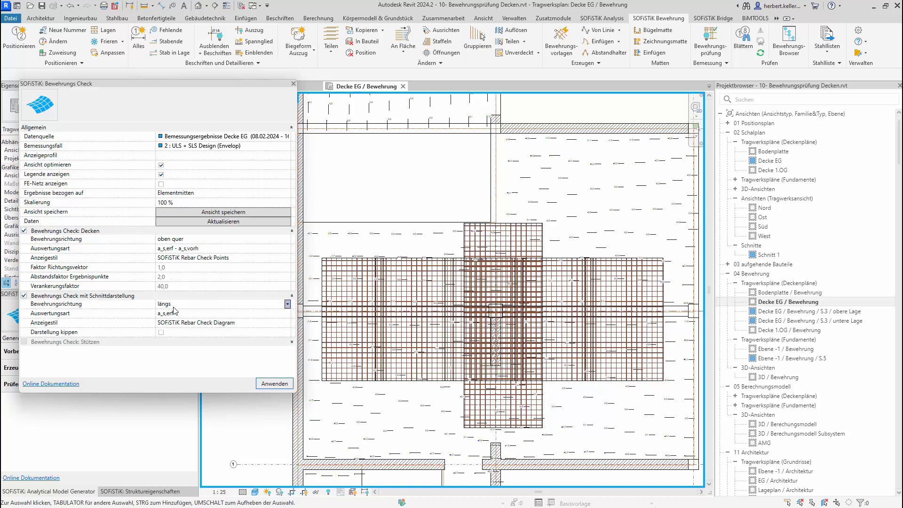
pyautogui.click(288, 304)
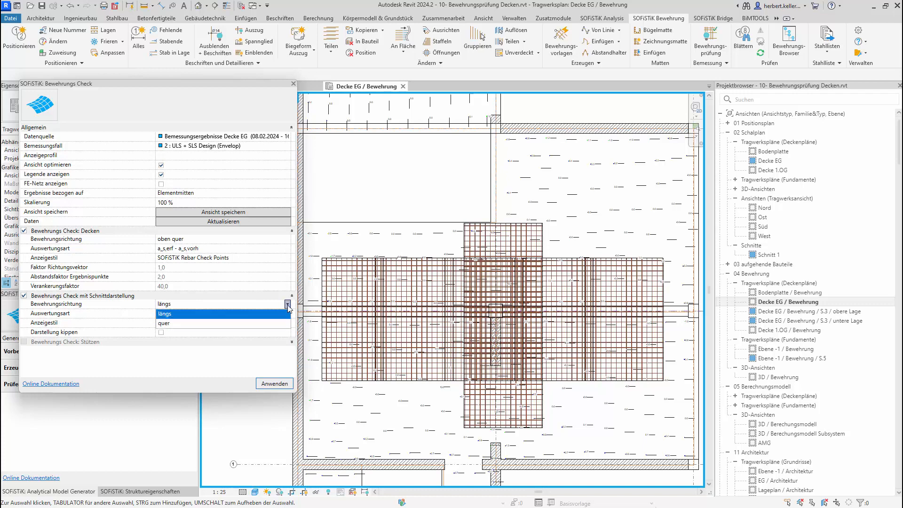
pyautogui.click(258, 323)
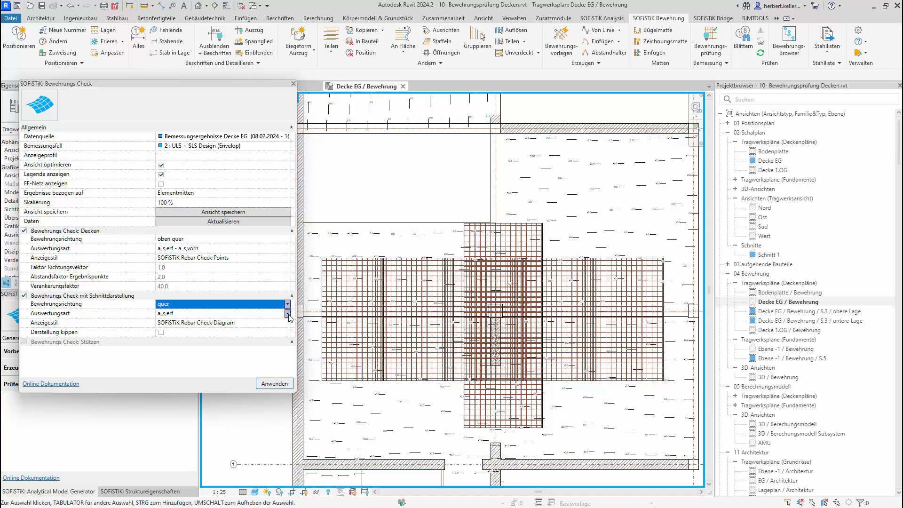
pyautogui.click(288, 314)
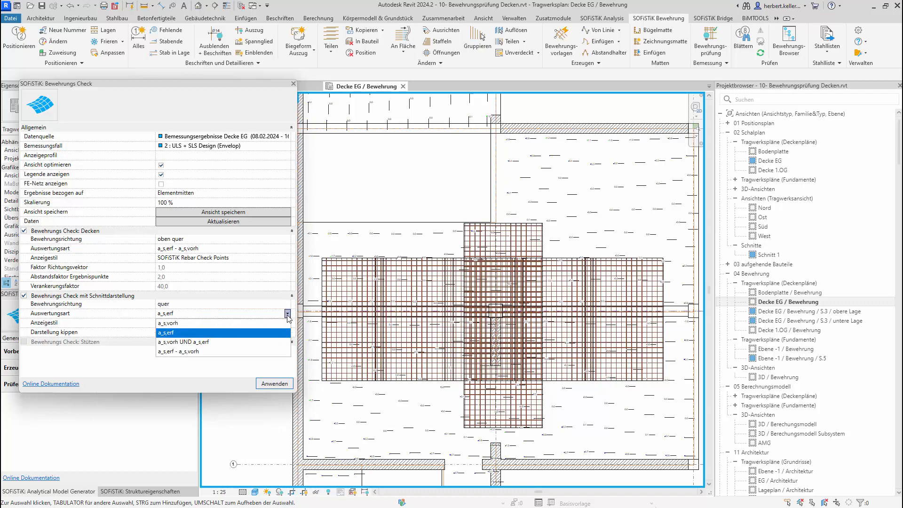
pyautogui.click(213, 324)
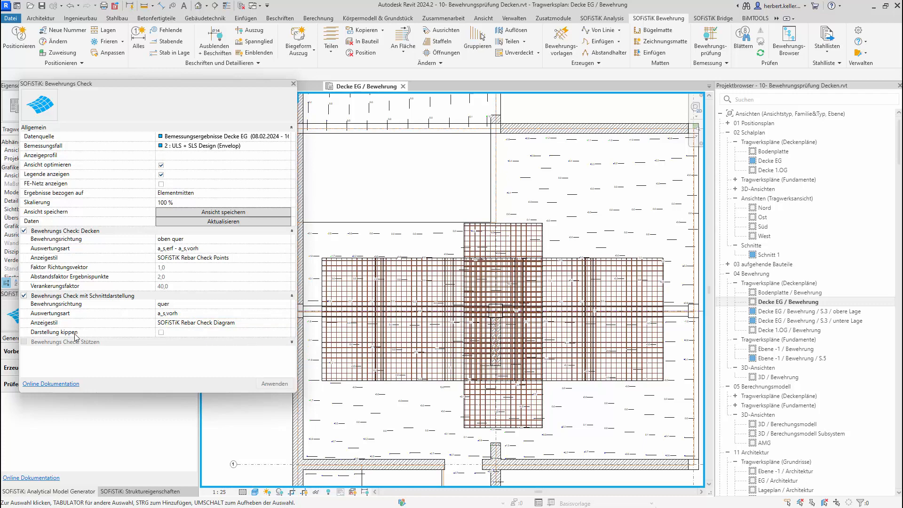
pyautogui.click(162, 332)
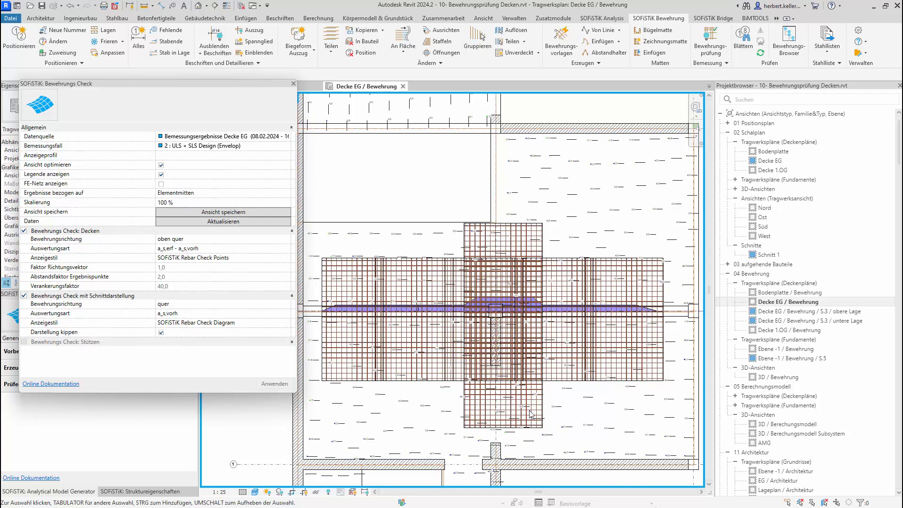
# Hide the Mattenstab subcategory of Bewehrung - Matten in the Decke EG reinforcement plan while the section diagram is displayed.
pyautogui.scroll(2, 445, 301)
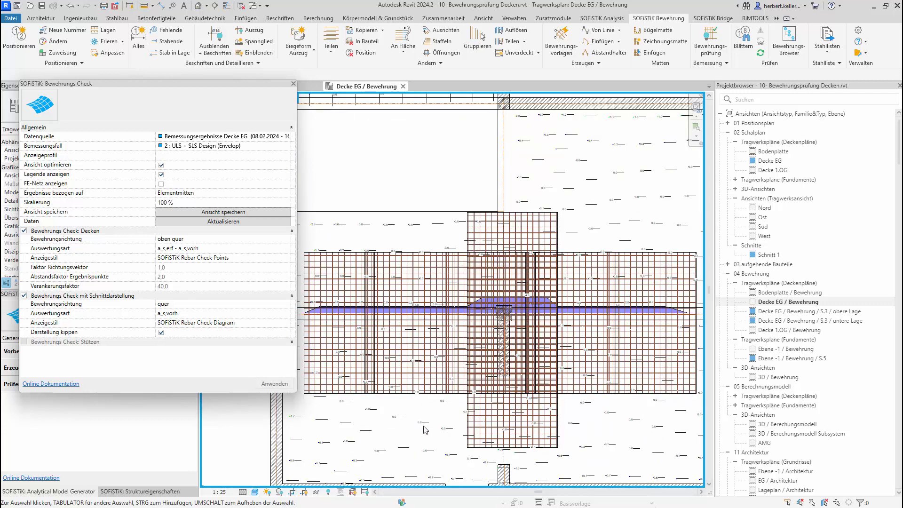
pyautogui.press('v')
pyautogui.press('g')
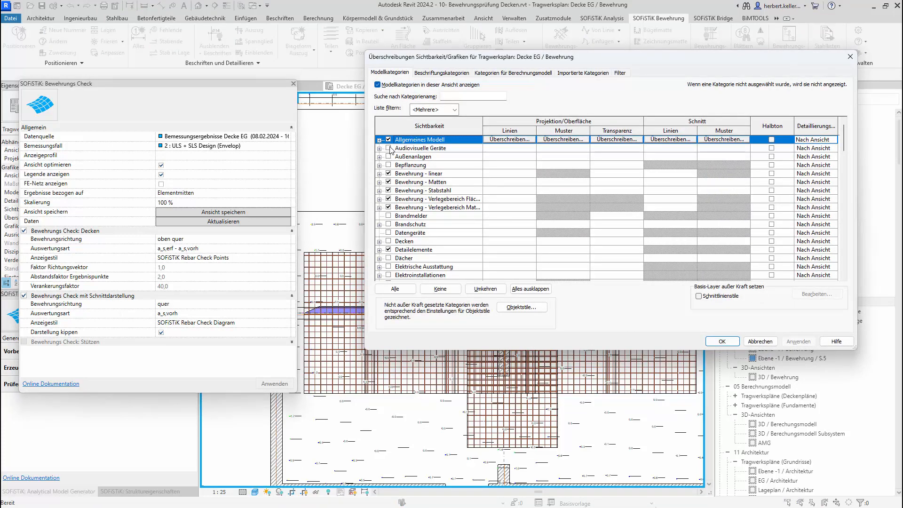
pyautogui.click(379, 182)
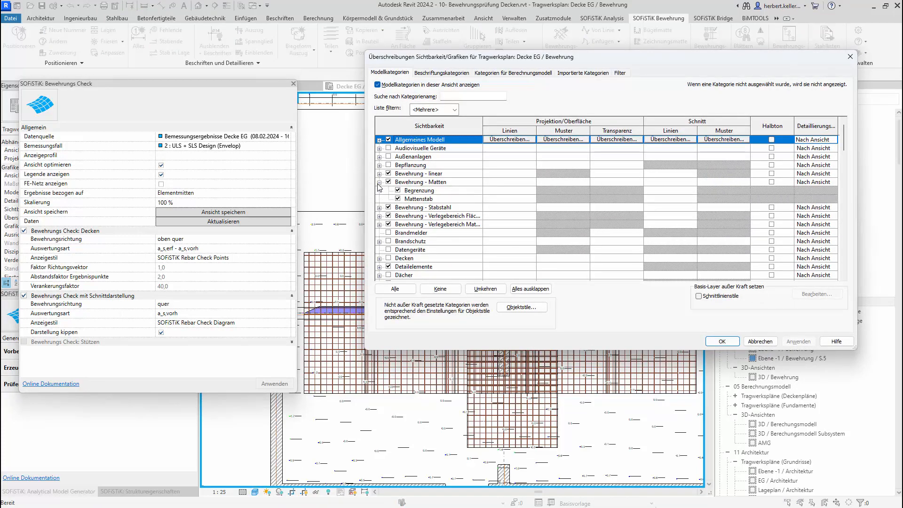
pyautogui.click(398, 198)
pyautogui.click(724, 342)
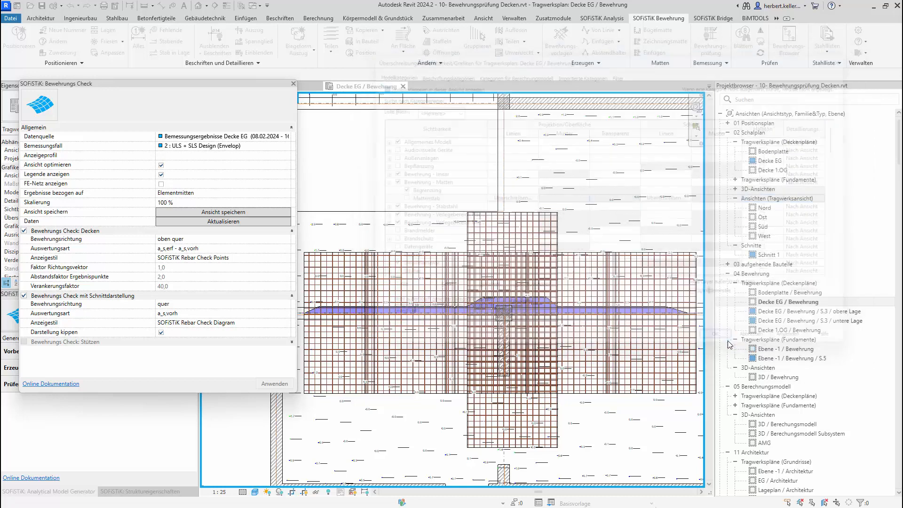
# Turn off the Bewehrungs Check: Decken results and apply, leaving only the section diagram.
pyautogui.scroll(4, 468, 310)
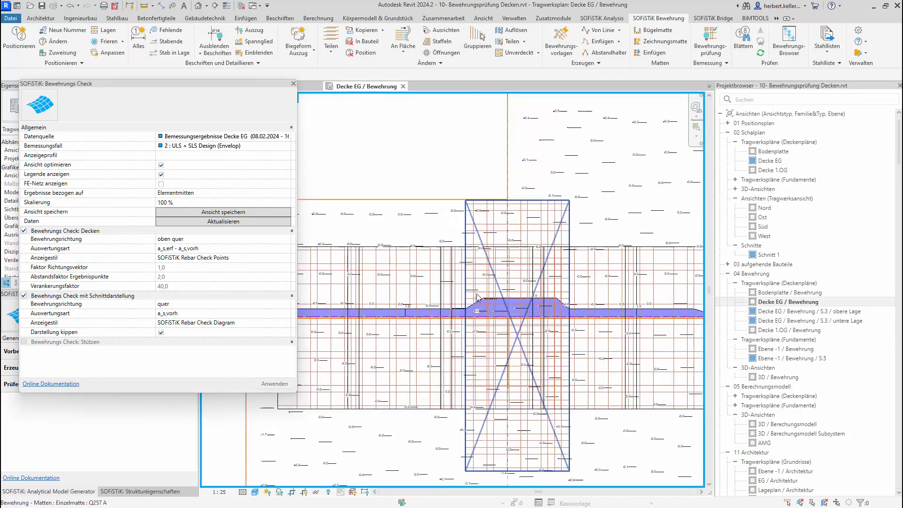
pyautogui.scroll(2, 468, 311)
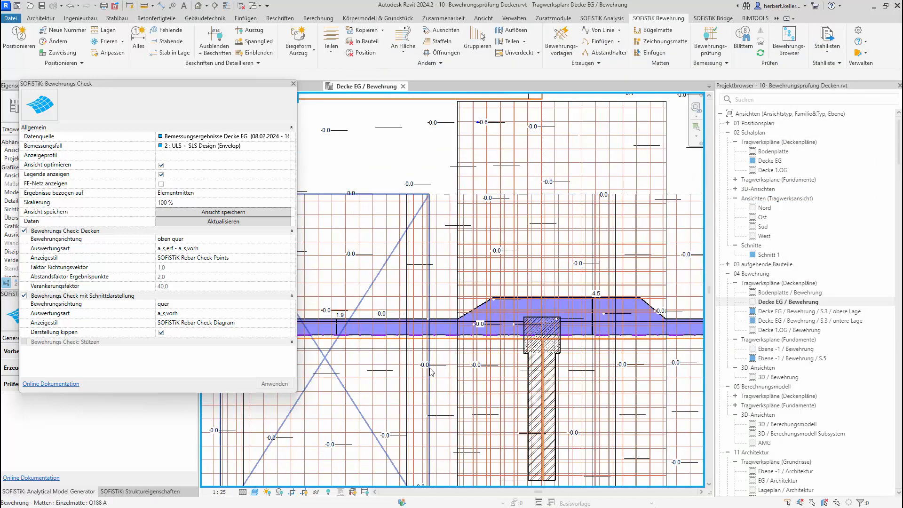
pyautogui.click(24, 231)
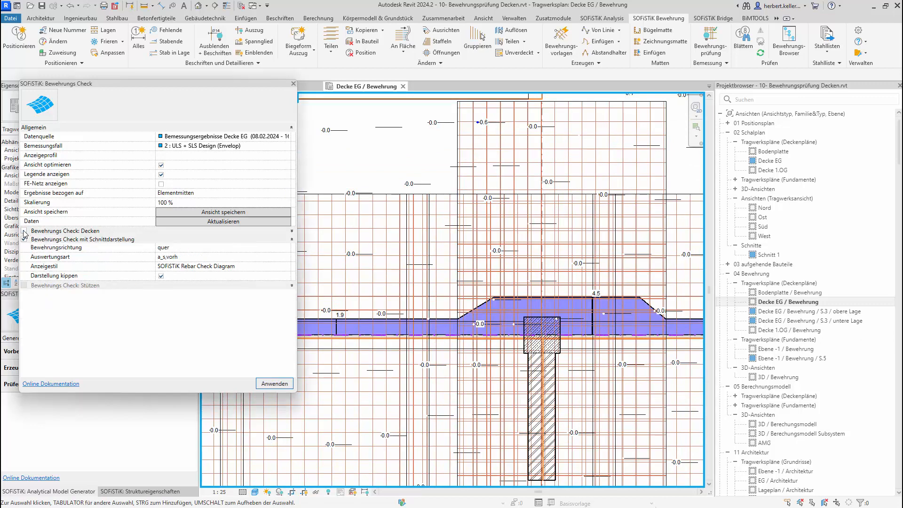
pyautogui.click(274, 384)
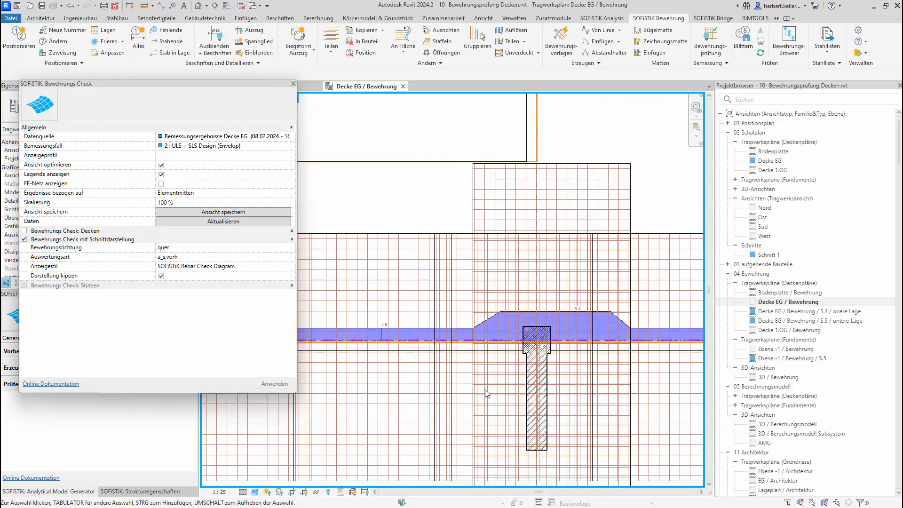
# Examine the a_s,vorh diagram along the section line around the middle column, and switch the section's Auswertungsart to a_s,erf.
pyautogui.scroll(-2, 484, 389)
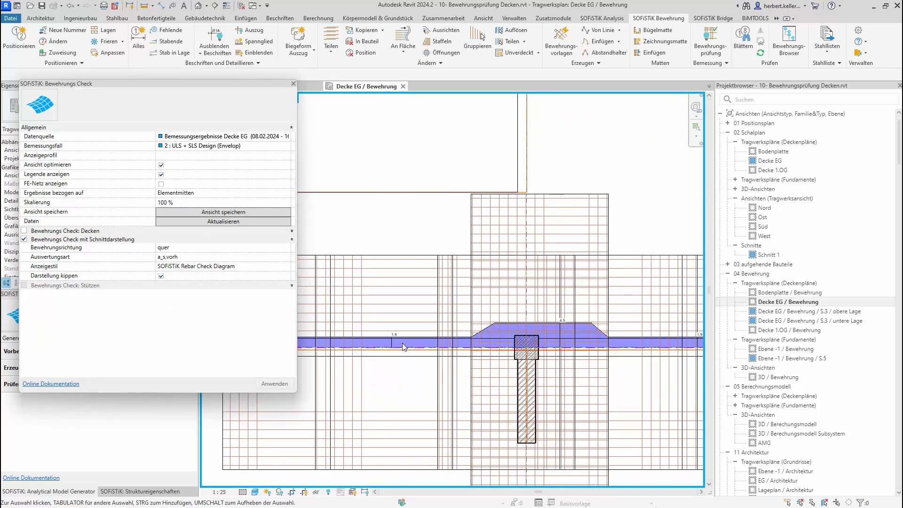
pyautogui.scroll(1, 398, 341)
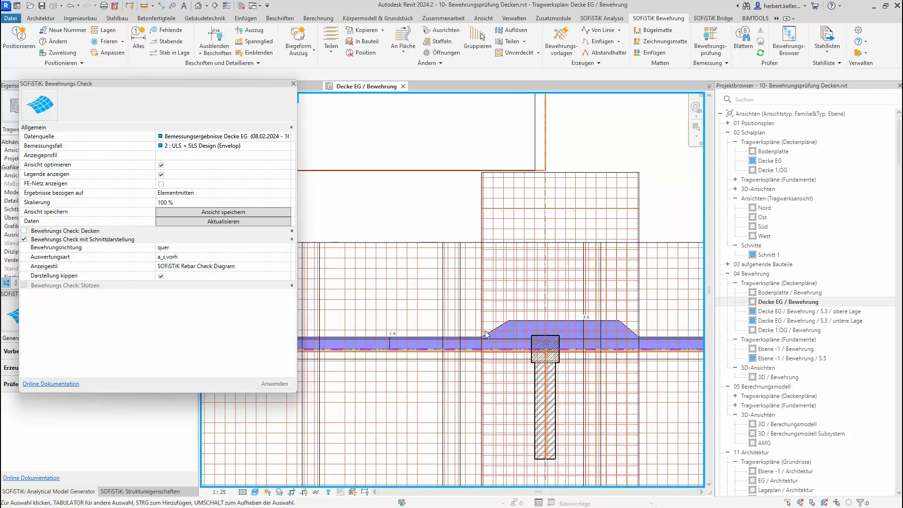
pyautogui.scroll(1, 542, 338)
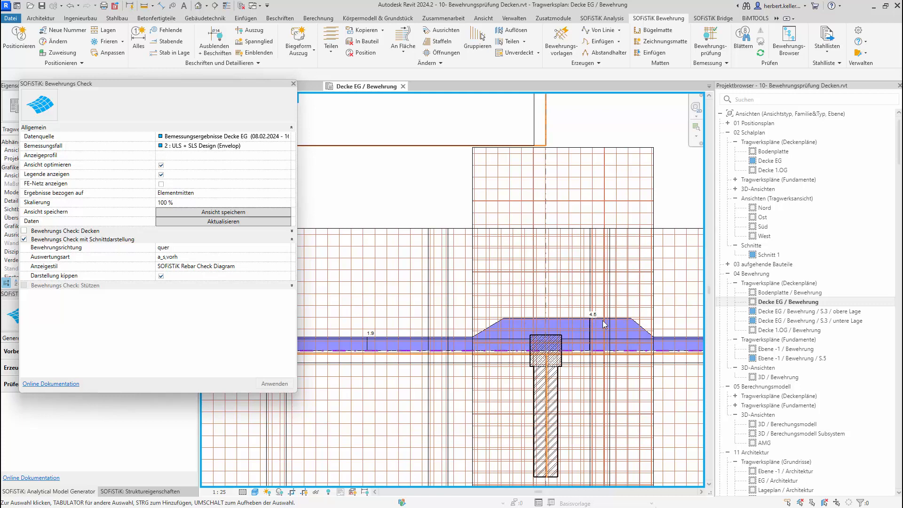
pyautogui.scroll(-1, 608, 328)
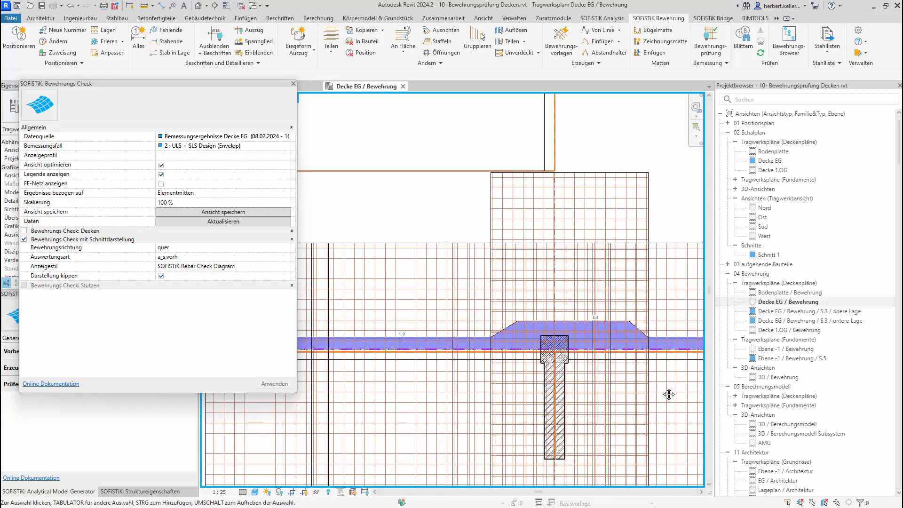
pyautogui.moveTo(669, 394)
pyautogui.mouseDown(button='middle')
pyautogui.moveTo(580, 393)
pyautogui.moveTo(622, 393)
pyautogui.moveTo(588, 389)
pyautogui.mouseUp(button='middle')
pyautogui.scroll(-1, 632, 378)
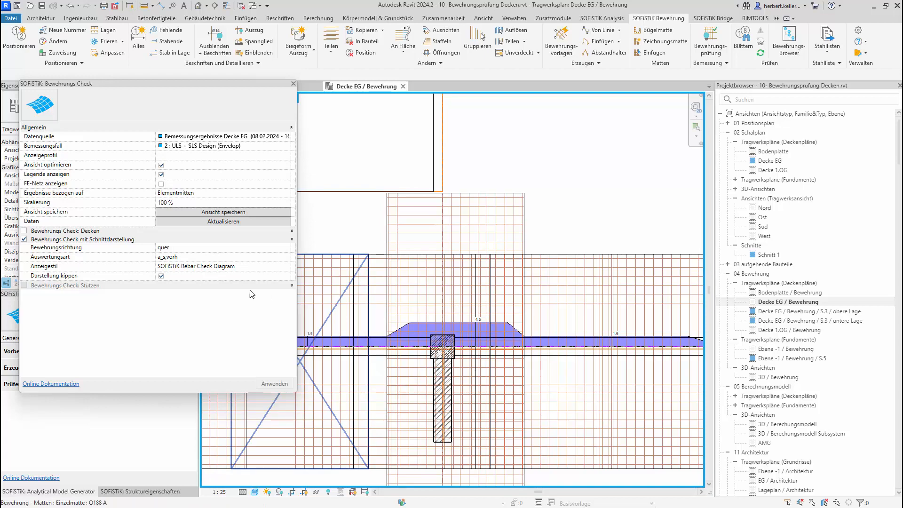
pyautogui.click(288, 257)
pyautogui.click(287, 257)
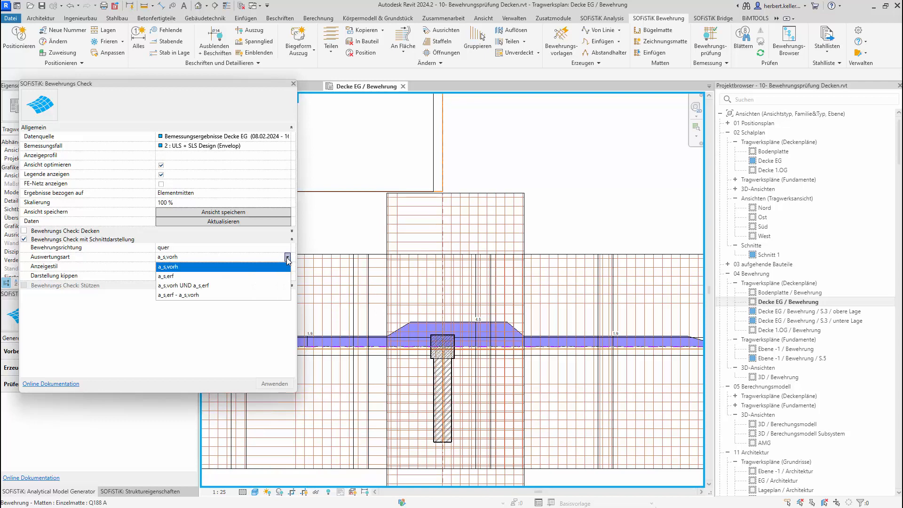
pyautogui.click(238, 276)
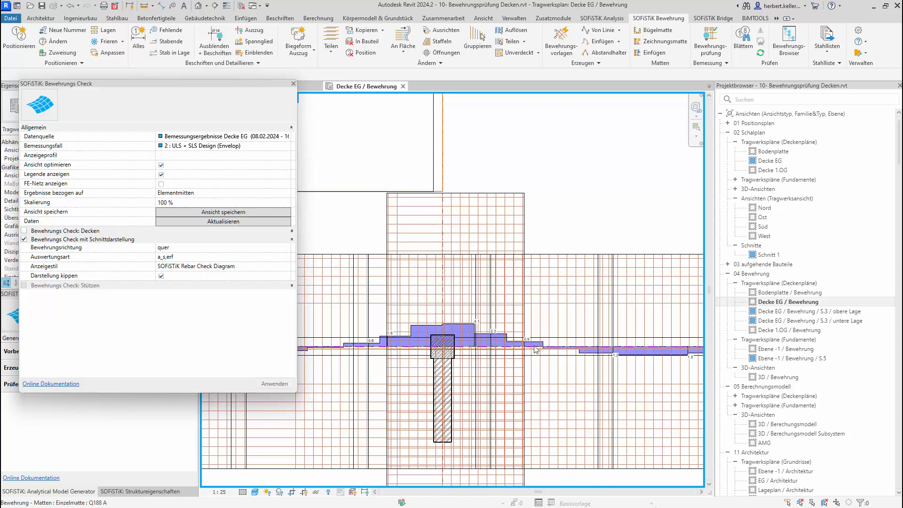
# Set the section's Auswertungsart to a_s,vorh UND a_s,erf and compare both diagrams around the middle column.
pyautogui.click(287, 258)
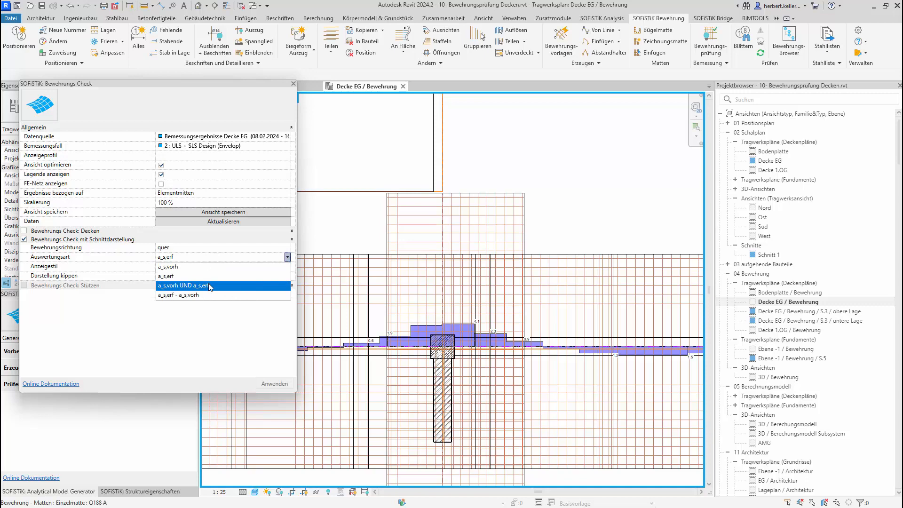
pyautogui.click(212, 286)
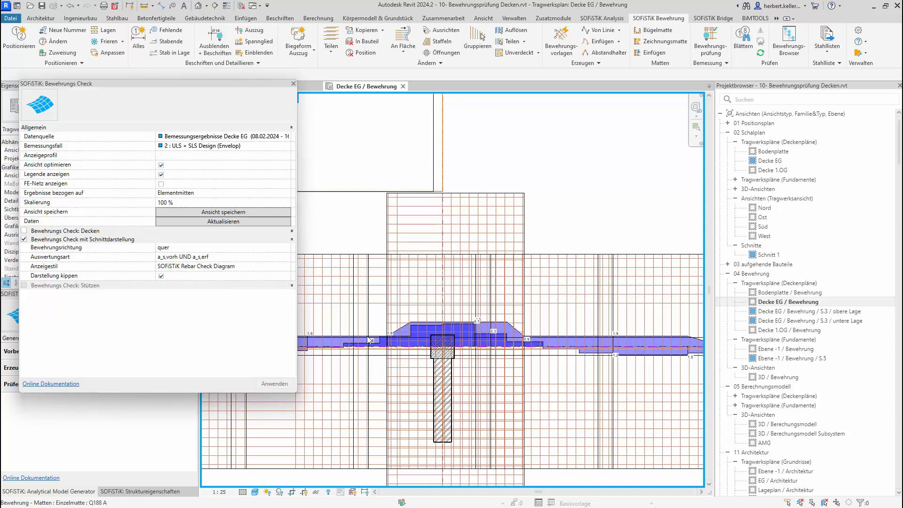
pyautogui.scroll(1, 369, 339)
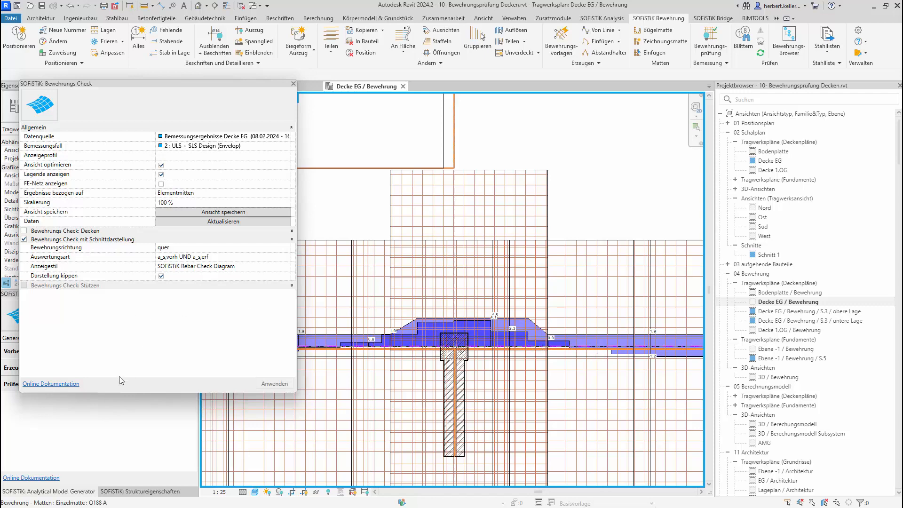
pyautogui.scroll(-1, 362, 202)
pyautogui.moveTo(362, 202); pyautogui.dragTo(420, 216, button='middle')
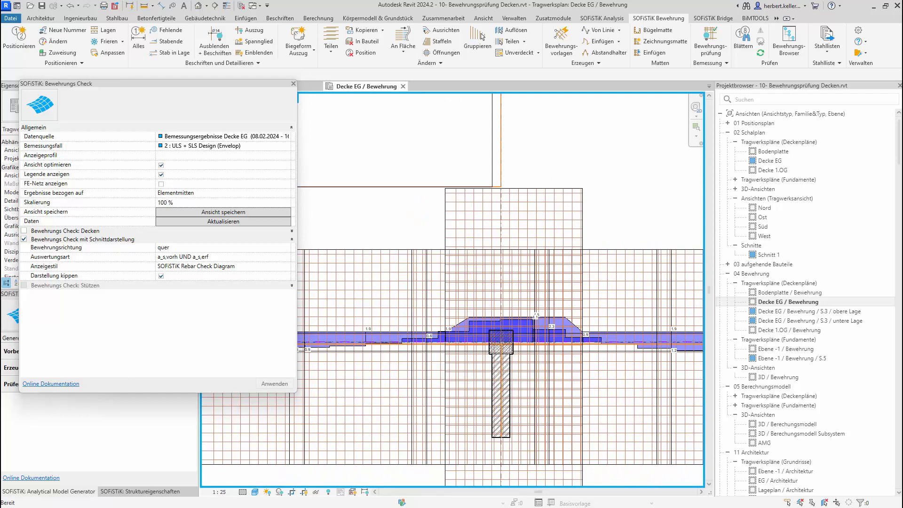